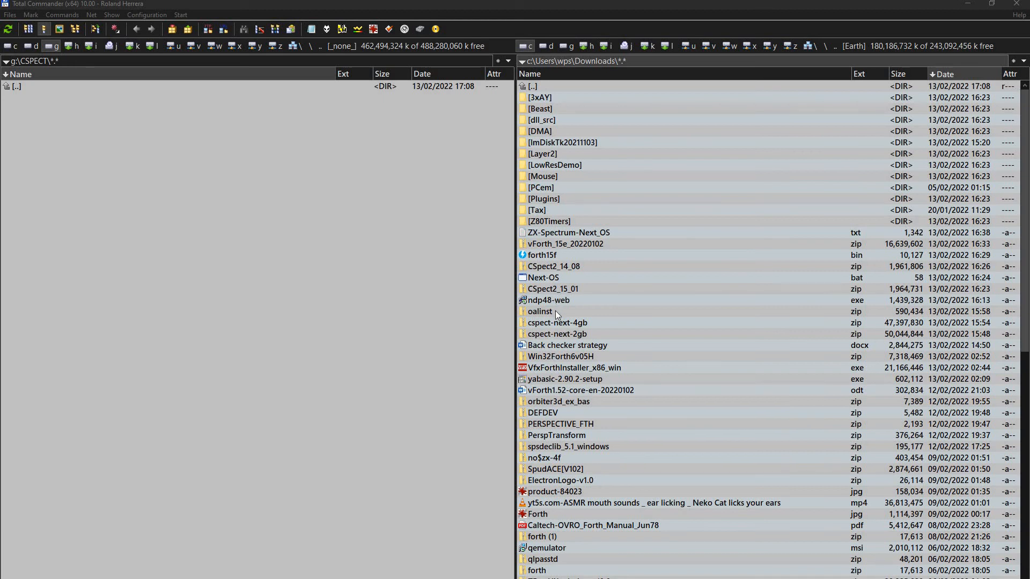
{"action": "double_click", "coordinate": [561, 232]}
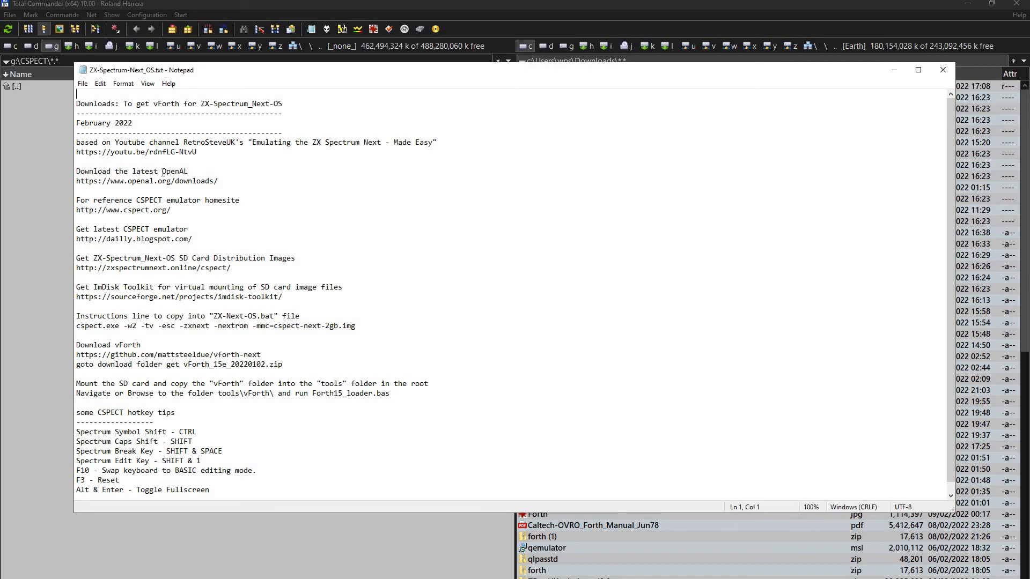
{"action": "left_click_drag", "start_coordinate": [162, 171], "coordinate": [73, 182]}
{"action": "key", "text": "ctrl+c"}
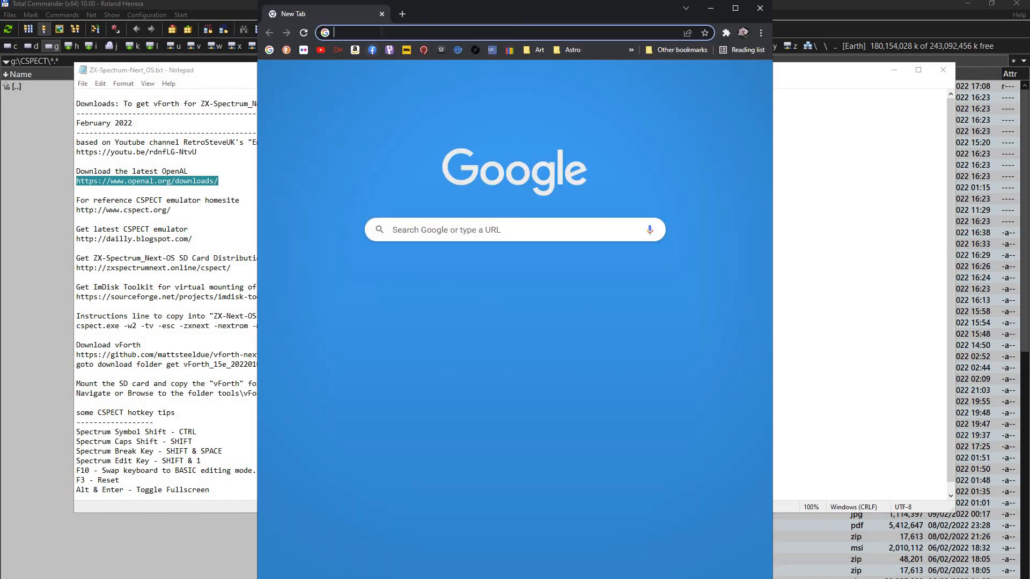
{"action": "left_click", "coordinate": [381, 33]}
{"action": "key", "text": "ctrl+v"}
{"action": "key", "text": "Return"}
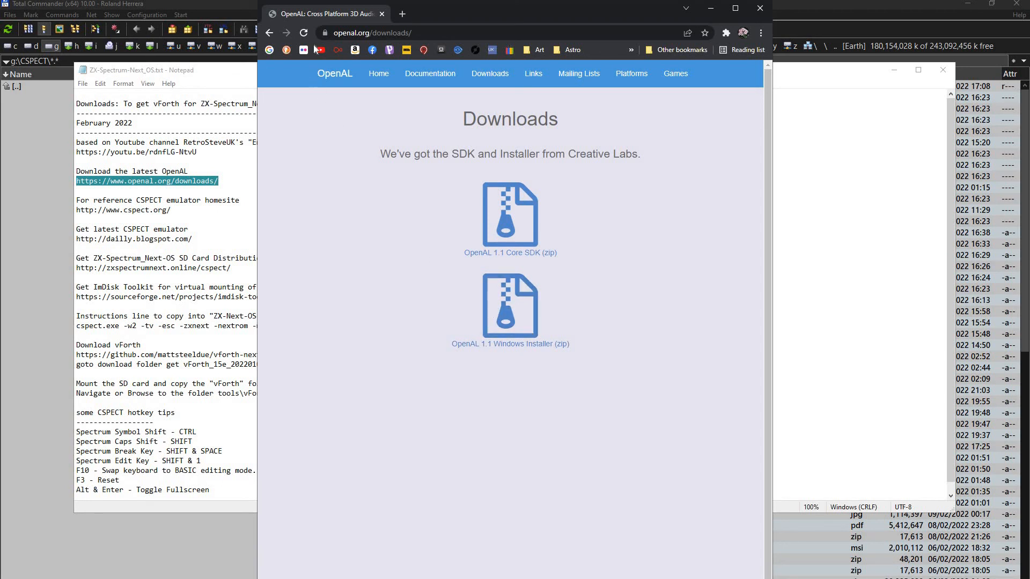
{"action": "left_click", "coordinate": [759, 9]}
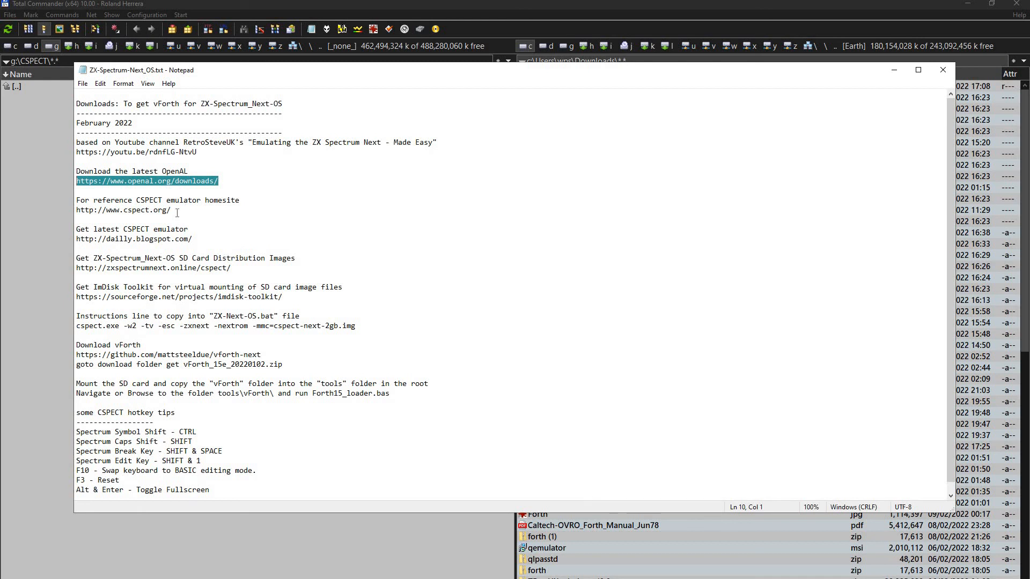
{"action": "triple_click", "coordinate": [75, 240]}
{"action": "key", "text": "ctrl+c"}
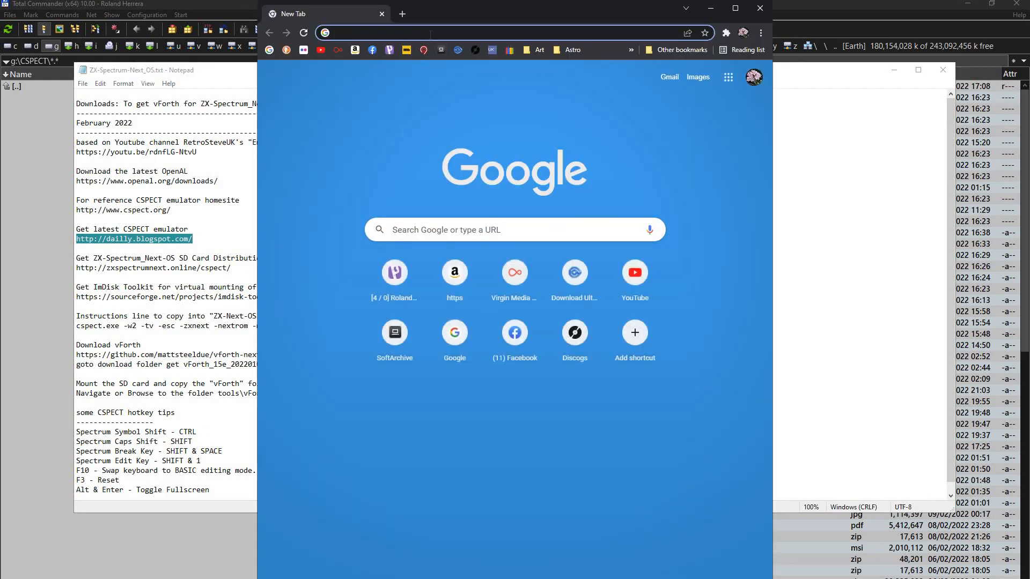
{"action": "left_click", "coordinate": [431, 34]}
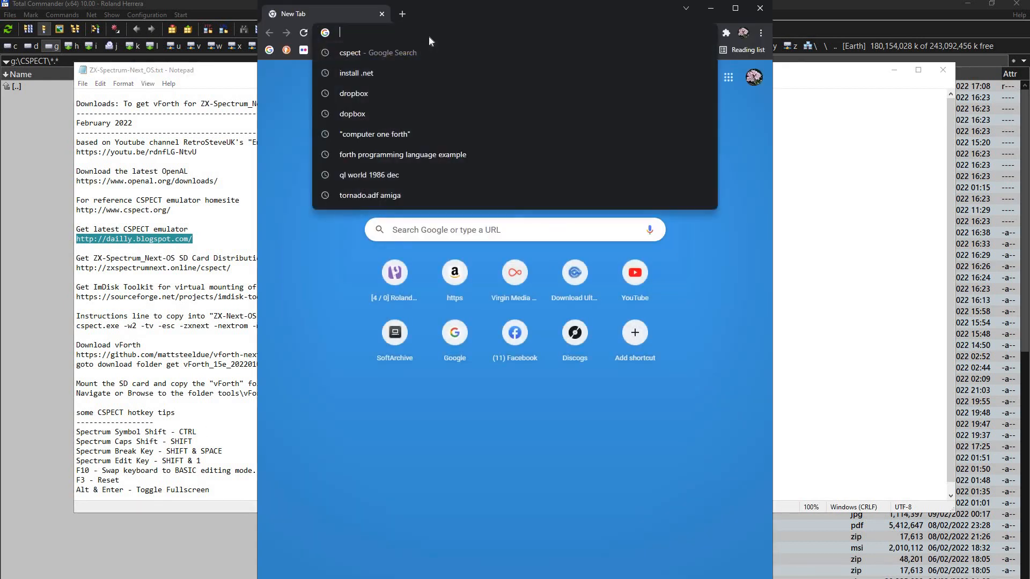
{"action": "key", "text": "ctrl+v"}
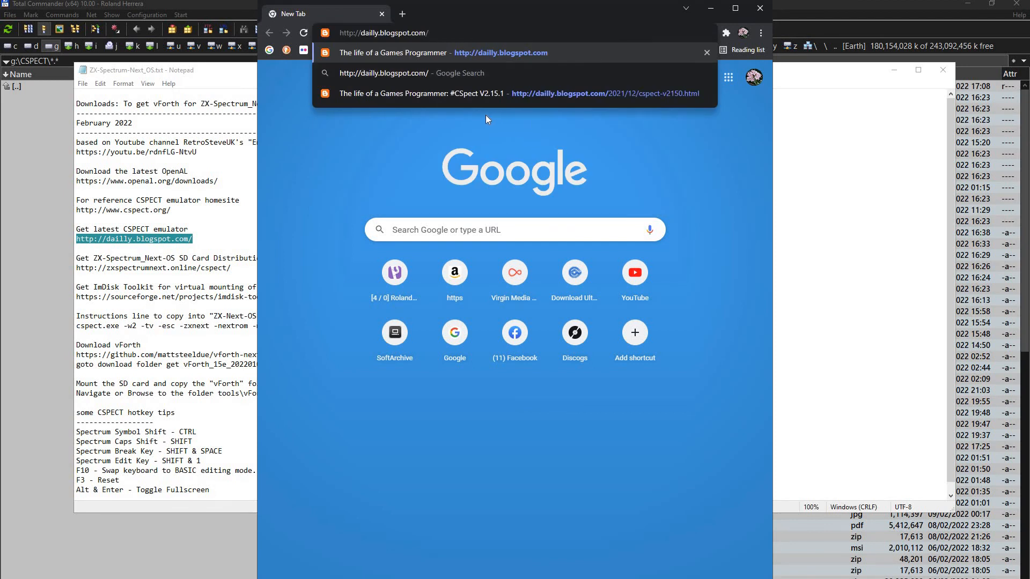
{"action": "key", "text": "Return"}
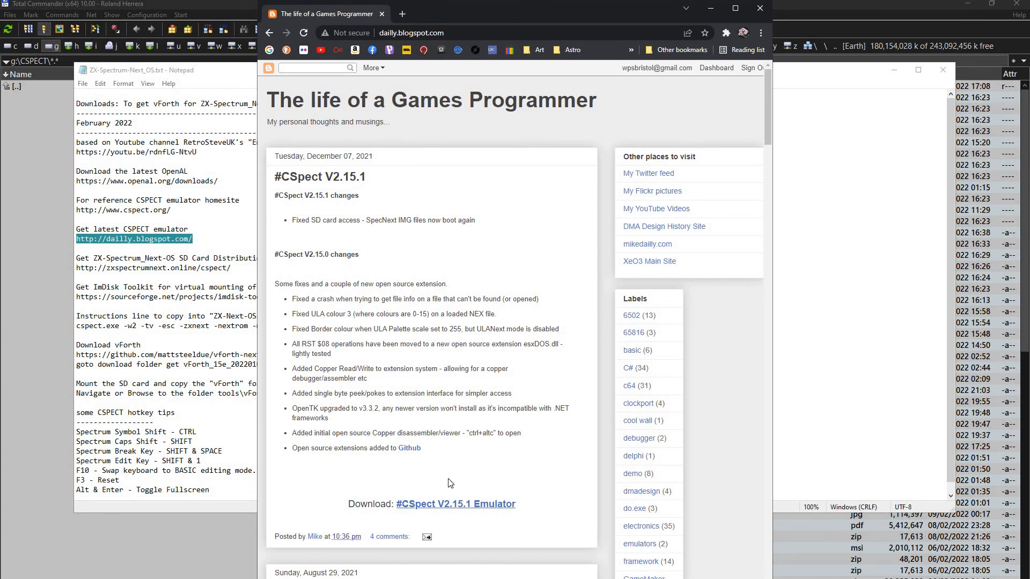
{"action": "scroll", "coordinate": [426, 366], "scroll_direction": "down", "scroll_amount": 3}
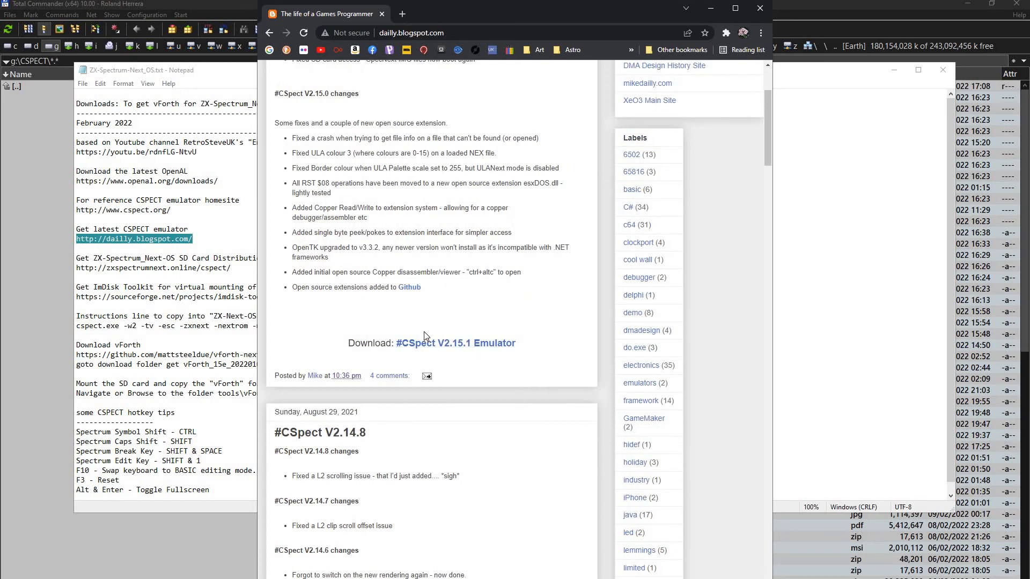
{"action": "scroll", "coordinate": [424, 332], "scroll_direction": "down", "scroll_amount": 7}
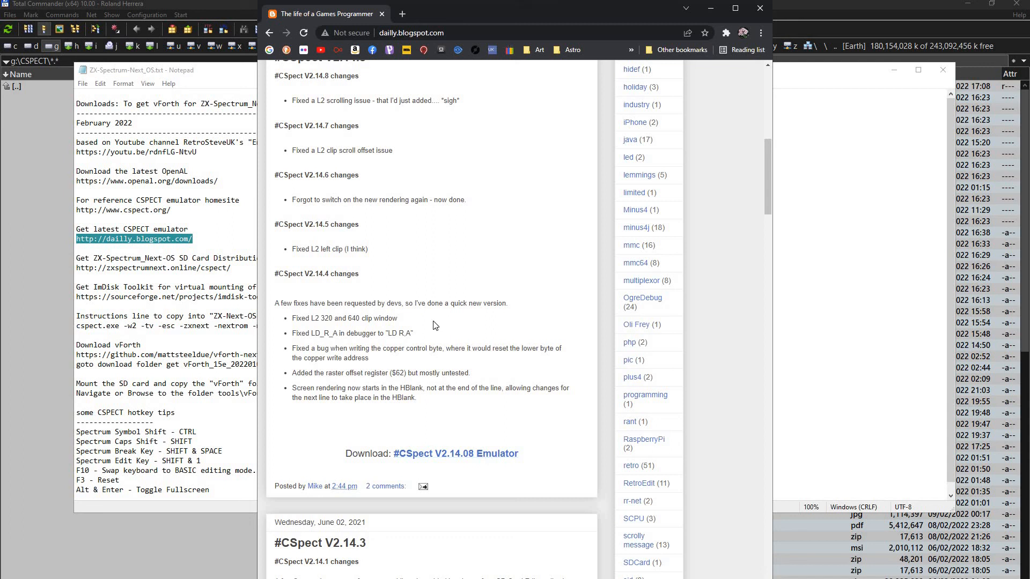
{"action": "scroll", "coordinate": [432, 324], "scroll_direction": "up", "scroll_amount": 7}
{"action": "scroll", "coordinate": [432, 326], "scroll_direction": "up", "scroll_amount": 3}
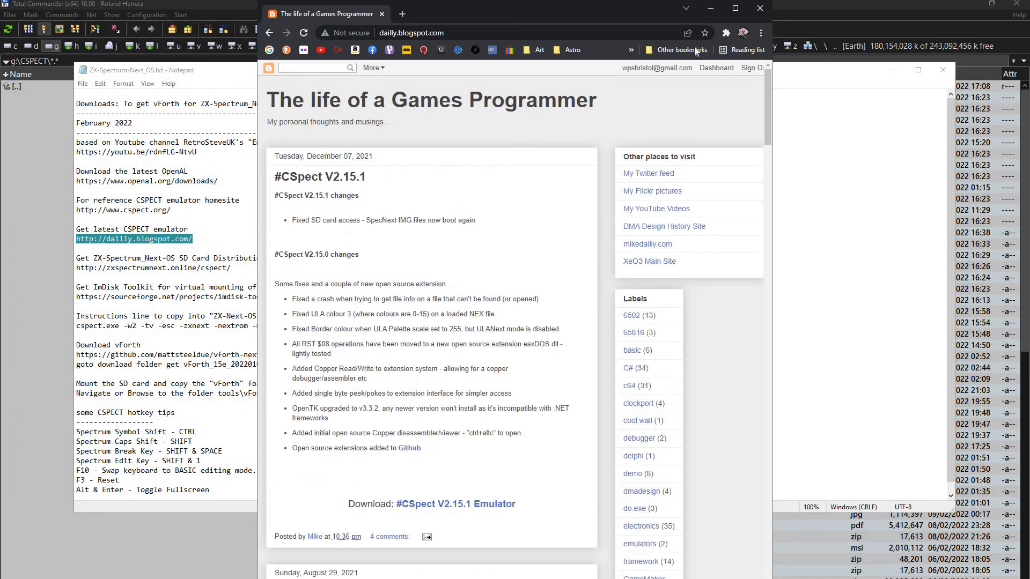
{"action": "left_click", "coordinate": [760, 9]}
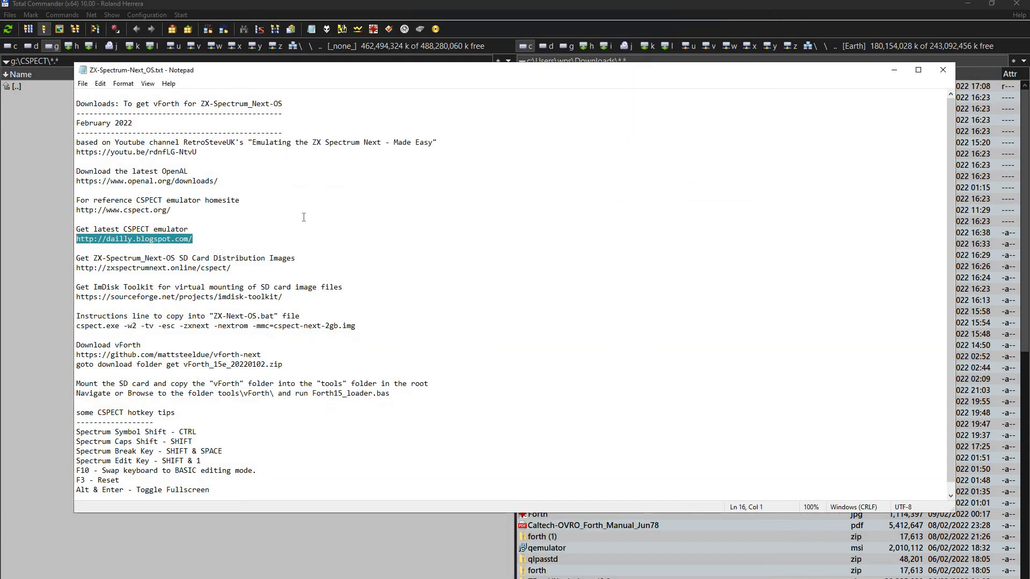
Step: In Total Commander, unpack all contents of CSpect2_14_08.zip into g:\CSPECT\ and return to the Downloads folder
{"action": "left_click", "coordinate": [976, 192]}
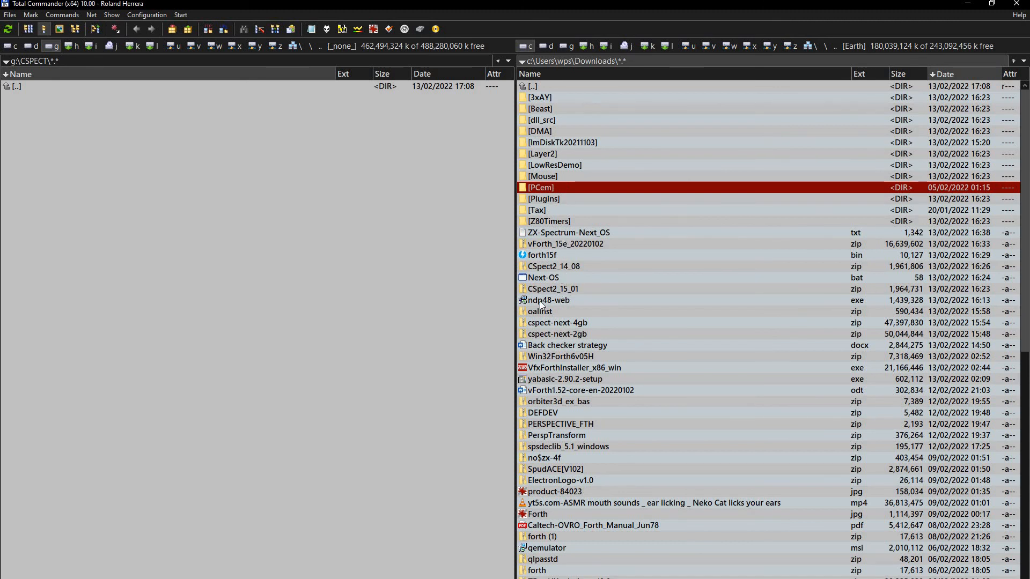
{"action": "left_click", "coordinate": [566, 267]}
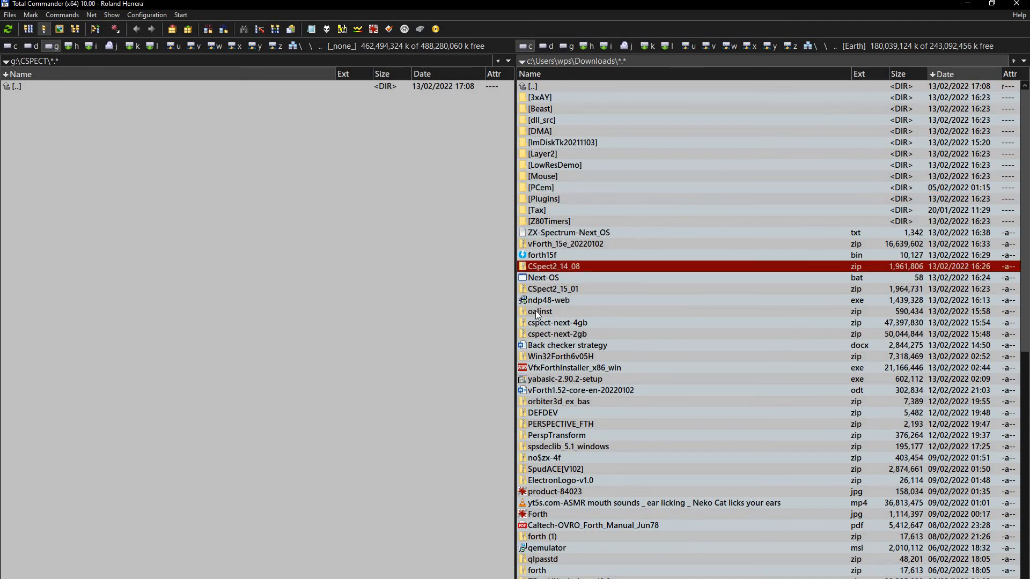
{"action": "double_click", "coordinate": [571, 268]}
{"action": "left_click_drag", "start_coordinate": [561, 98], "coordinate": [601, 465]}
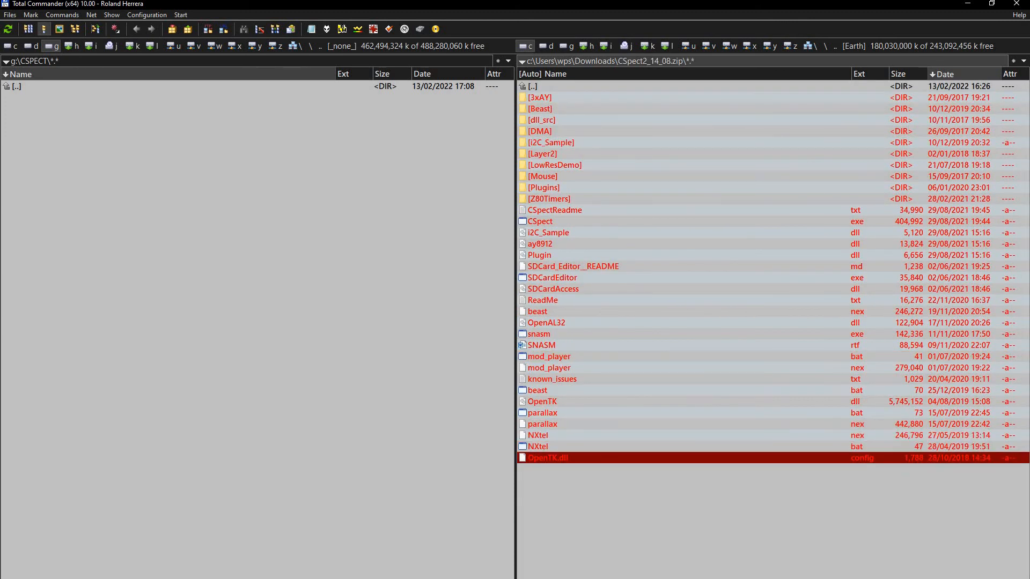
{"action": "key", "text": "F5"}
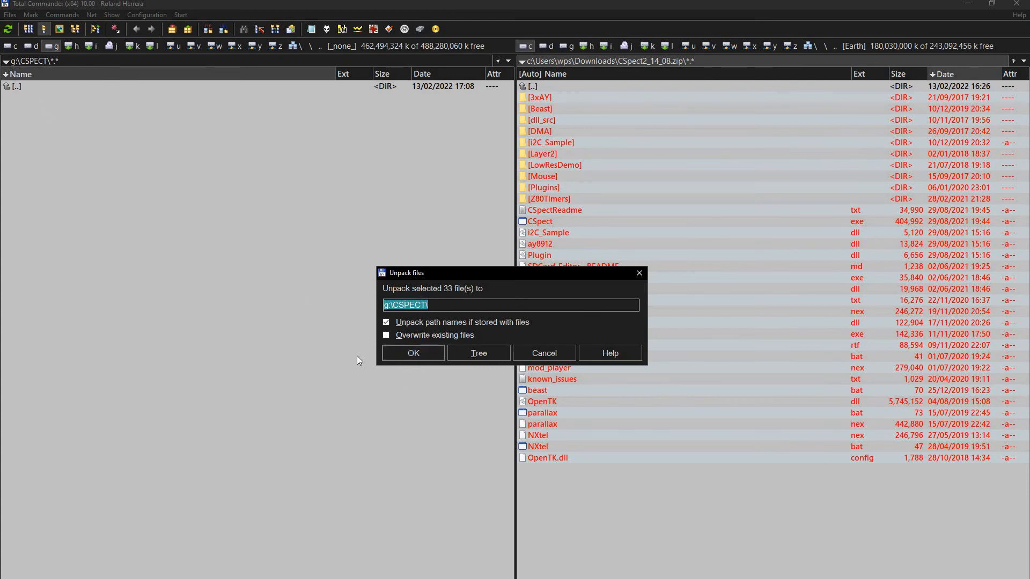
{"action": "left_click", "coordinate": [401, 356]}
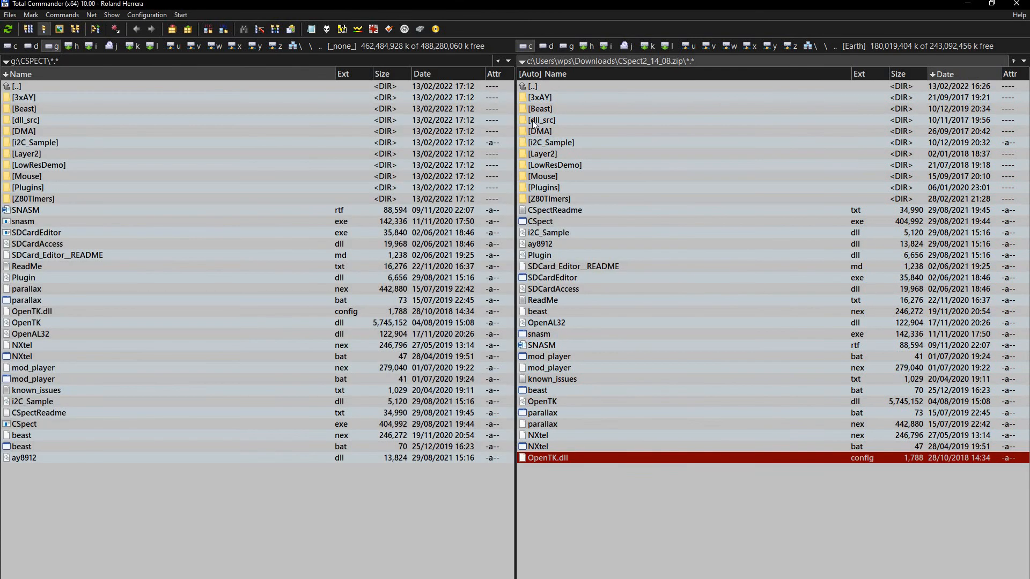
{"action": "double_click", "coordinate": [555, 87]}
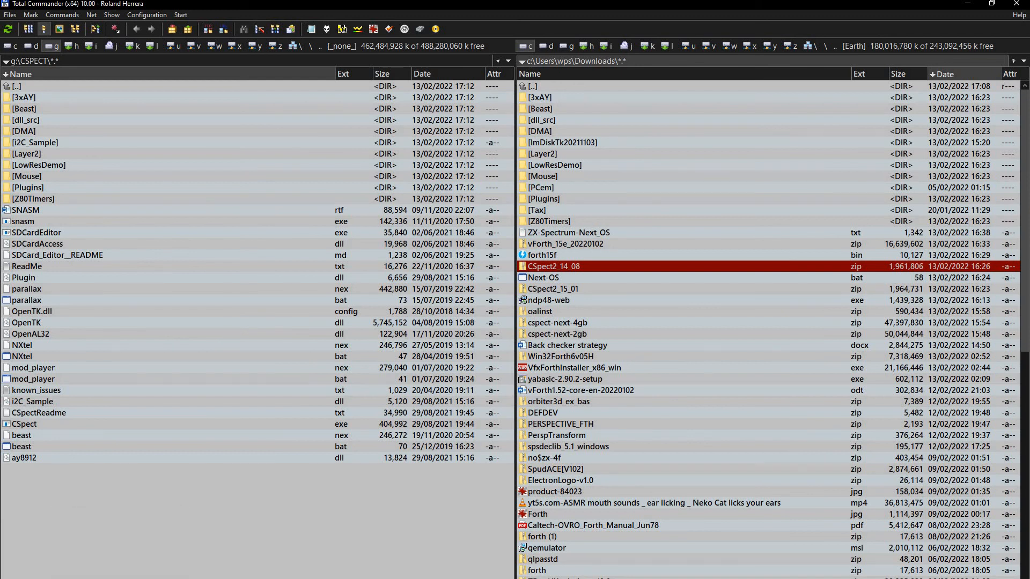
{"action": "left_click", "coordinate": [276, 578]}
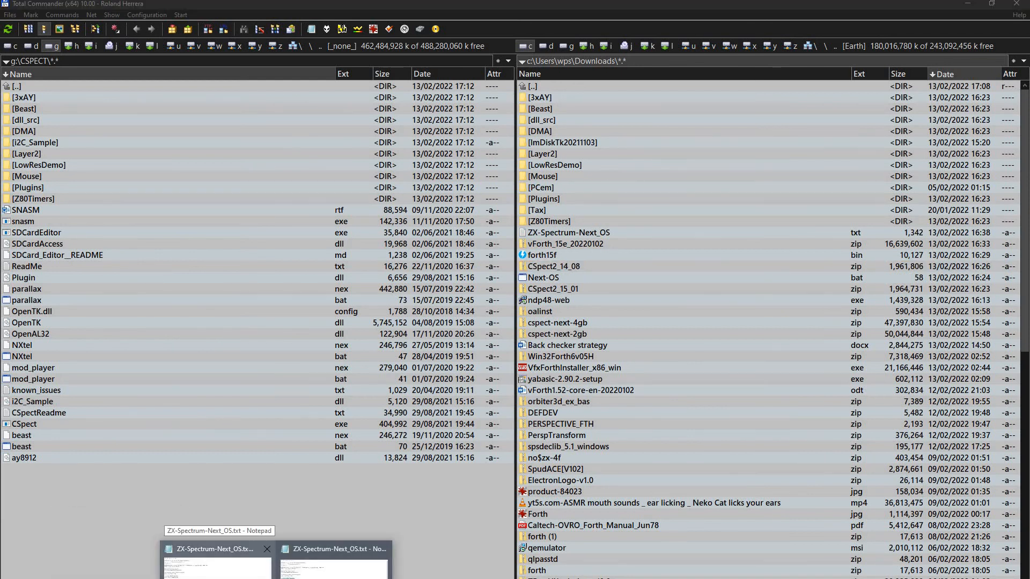
{"action": "left_click", "coordinate": [217, 563]}
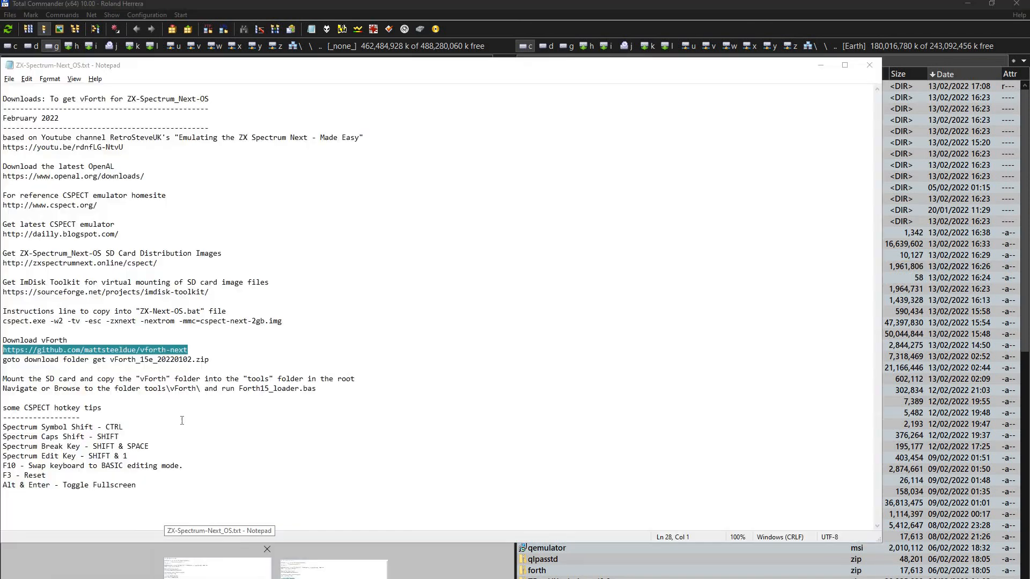
{"action": "left_click", "coordinate": [60, 226]}
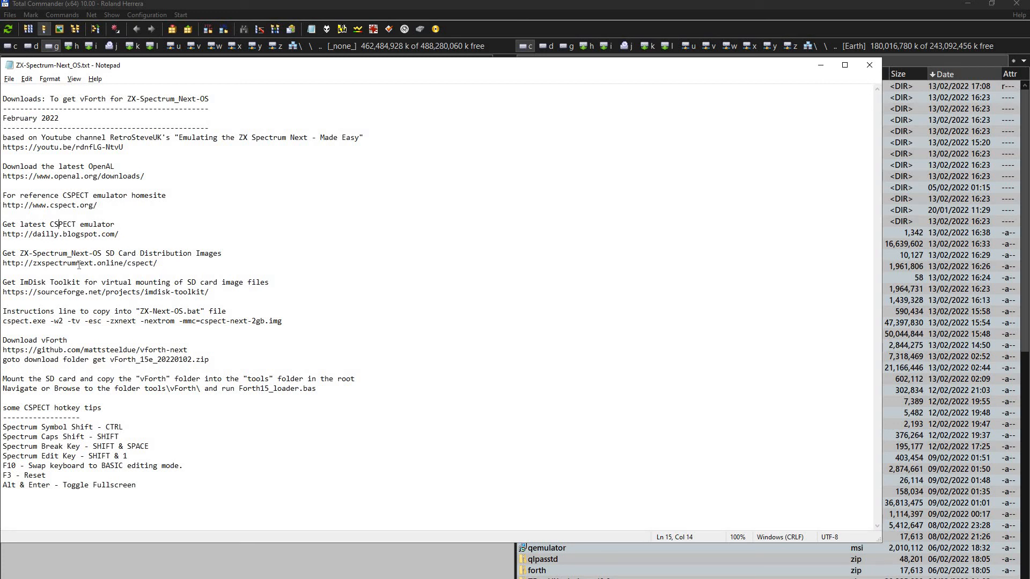
{"action": "left_click_drag", "start_coordinate": [157, 263], "coordinate": [3, 263]}
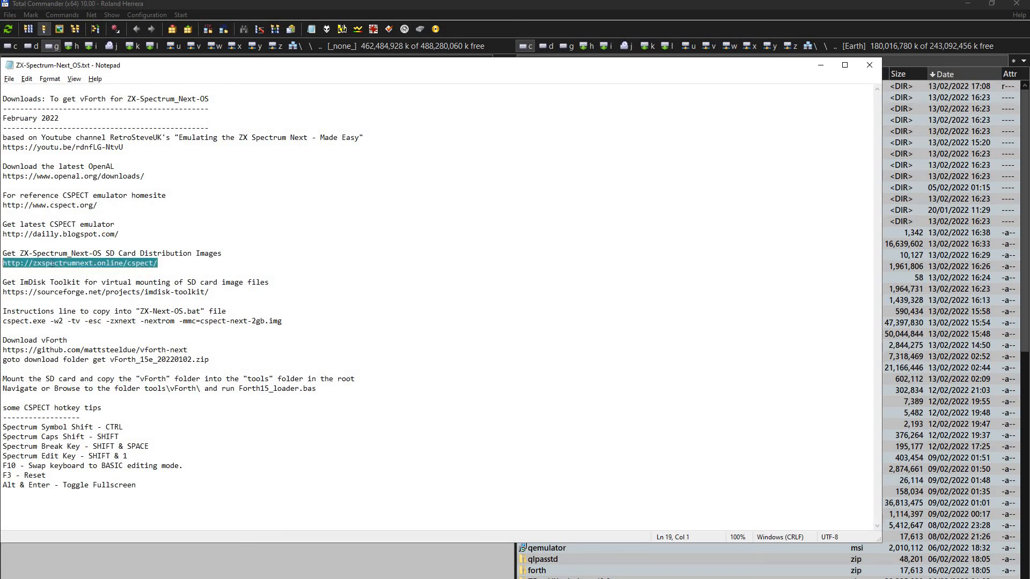
{"action": "right_click", "coordinate": [54, 263]}
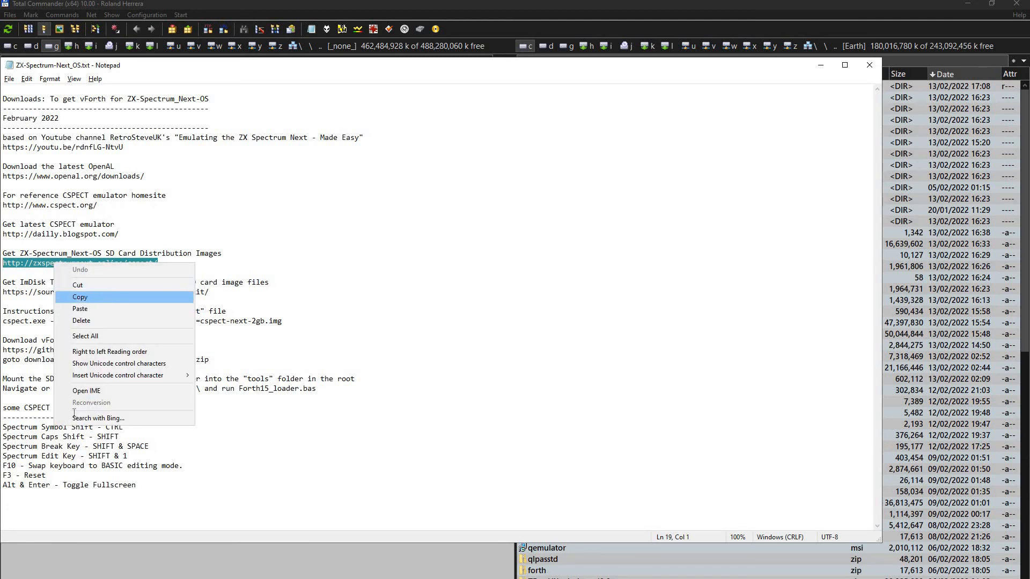
{"action": "left_click", "coordinate": [80, 298]}
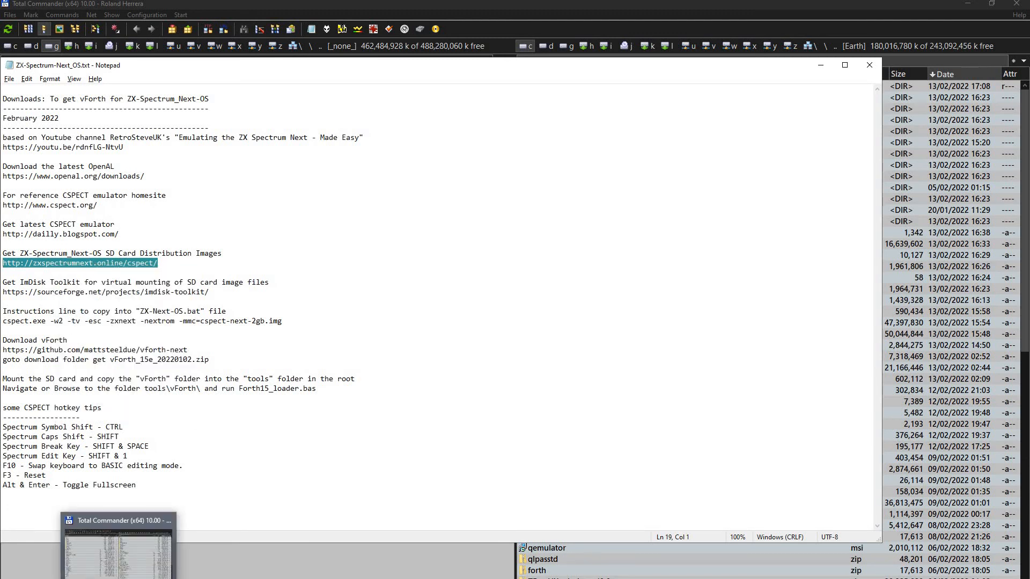
{"action": "left_click", "coordinate": [96, 578]}
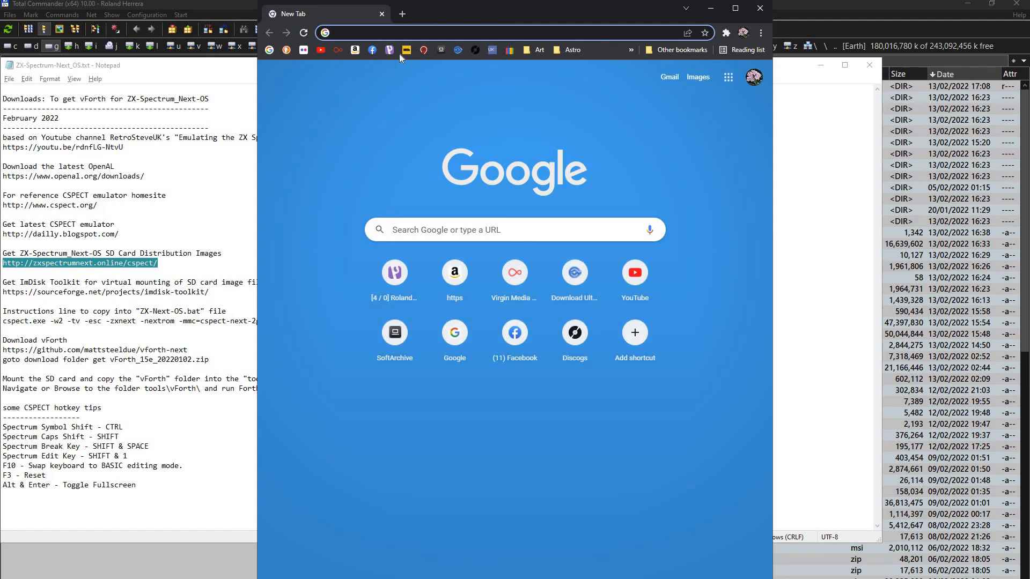
{"action": "right_click", "coordinate": [373, 32]}
{"action": "left_click", "coordinate": [426, 102]}
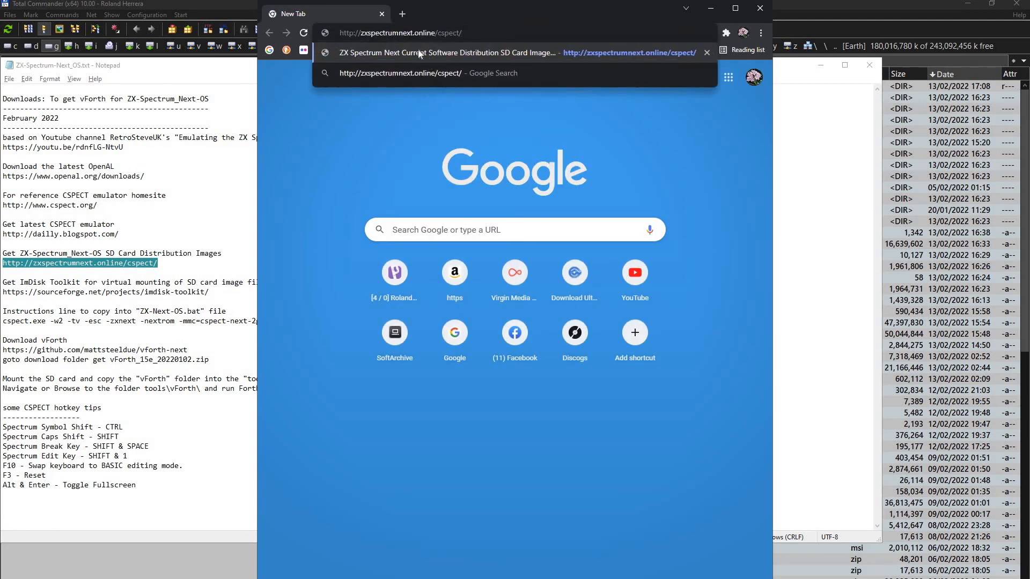
{"action": "left_click", "coordinate": [427, 53]}
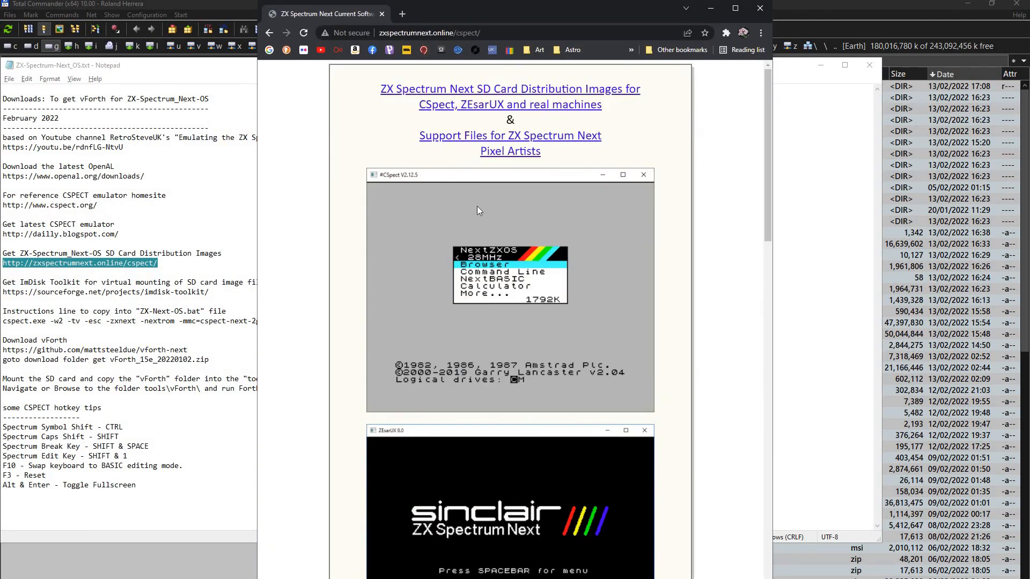
Step: Download the Next distribution 2Gb SD Card Image from the current distro images and close the opened archive window
{"action": "scroll", "coordinate": [500, 222], "scroll_direction": "down", "scroll_amount": 15}
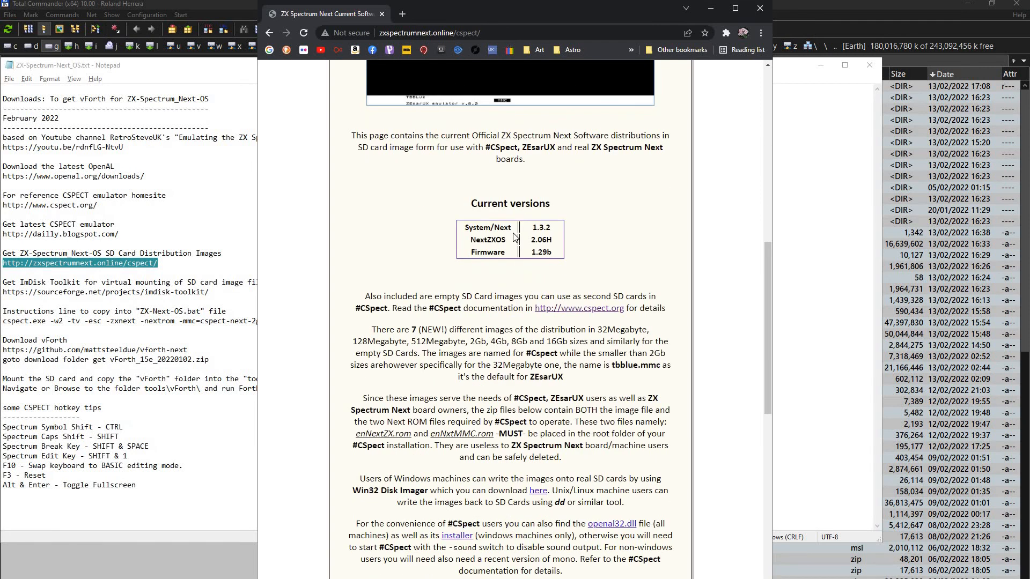
{"action": "scroll", "coordinate": [515, 234], "scroll_direction": "down", "scroll_amount": 4}
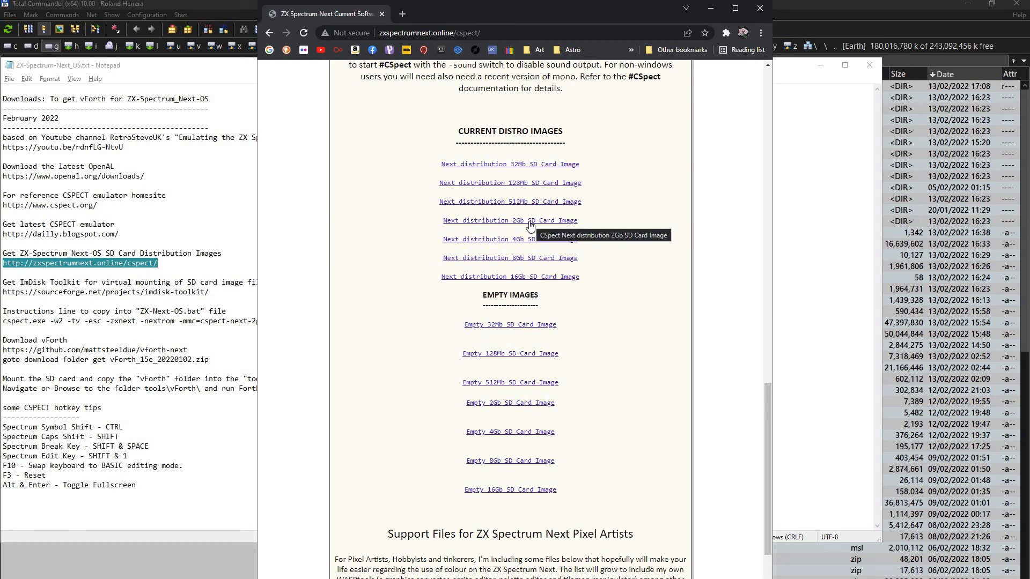
{"action": "left_click", "coordinate": [529, 224]}
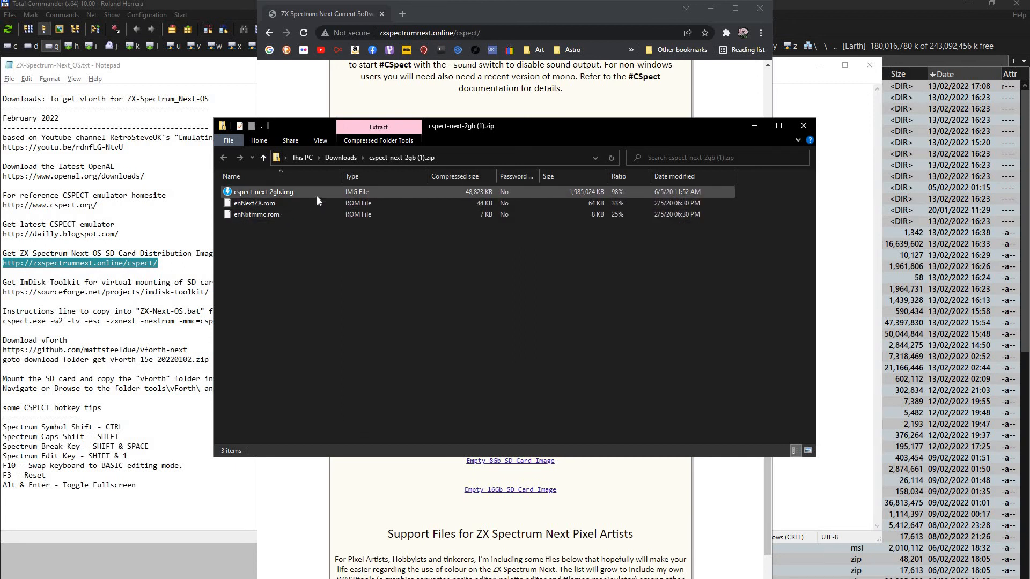
{"action": "left_click", "coordinate": [803, 126]}
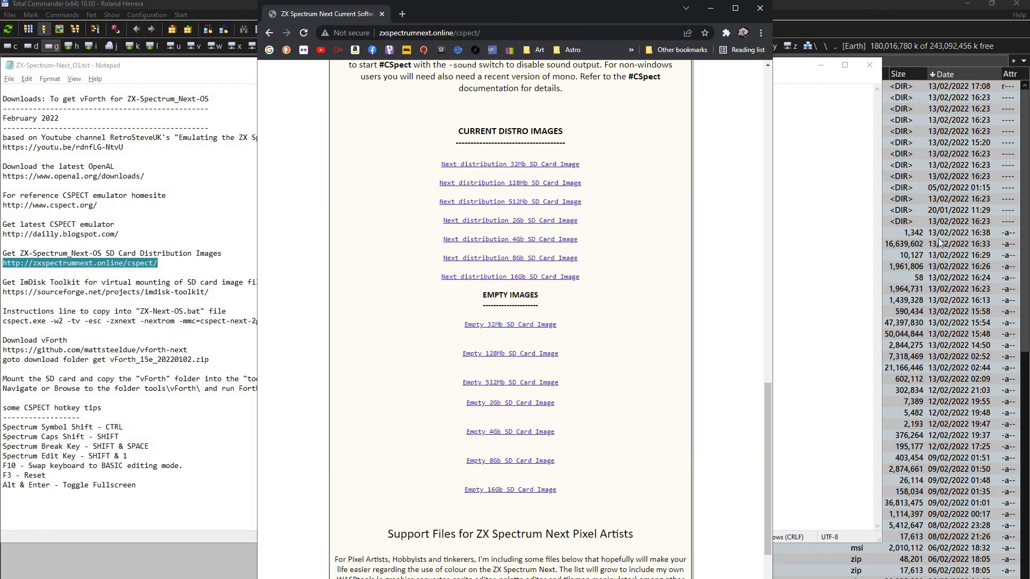
Step: In Total Commander, unpack all three files of cspect-next-2gb.zip into g:\CSPECT\ and return to the Downloads folder
{"action": "left_click", "coordinate": [938, 239]}
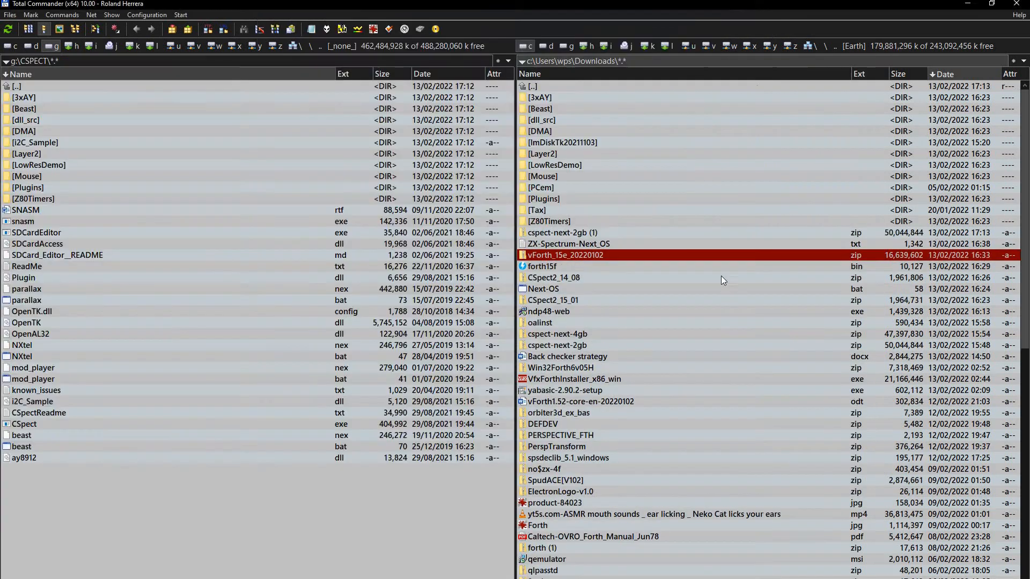
{"action": "left_click", "coordinate": [595, 344]}
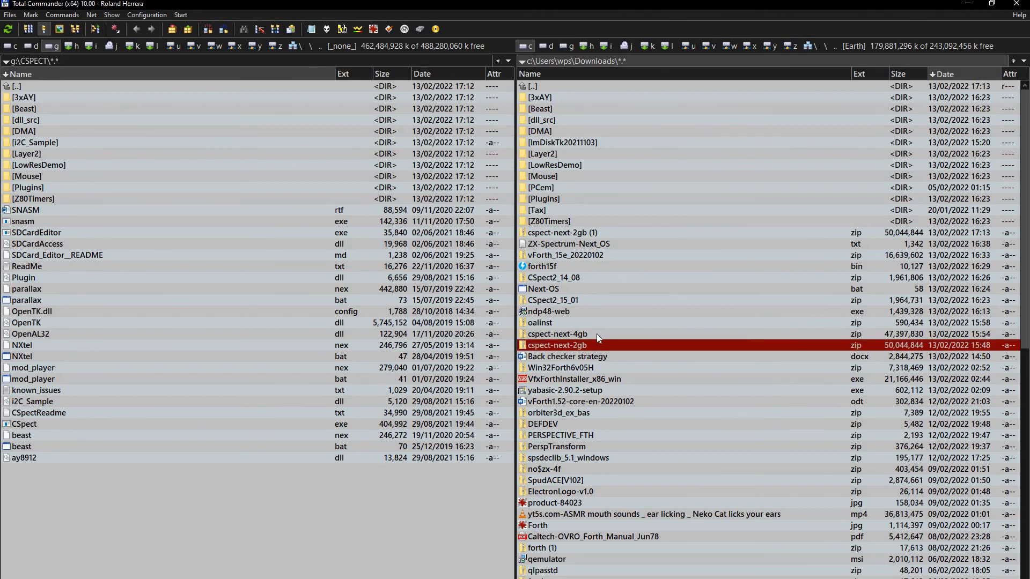
{"action": "left_click", "coordinate": [597, 335]}
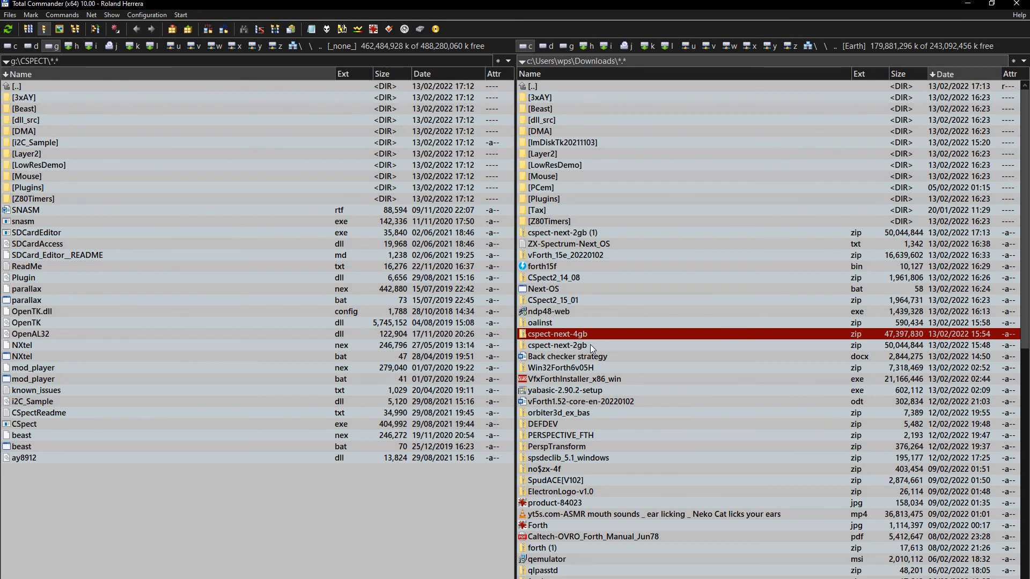
{"action": "double_click", "coordinate": [590, 344]}
{"action": "key", "text": "Insert"}
{"action": "key", "text": "Insert"}
{"action": "key", "text": "Insert"}
{"action": "key", "text": "Insert"}
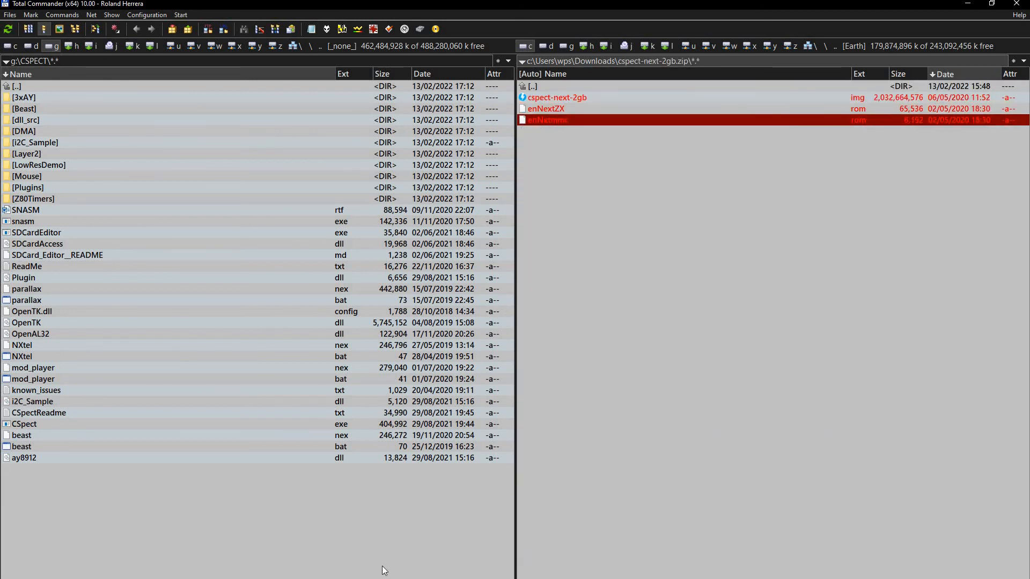
{"action": "key", "text": "F5"}
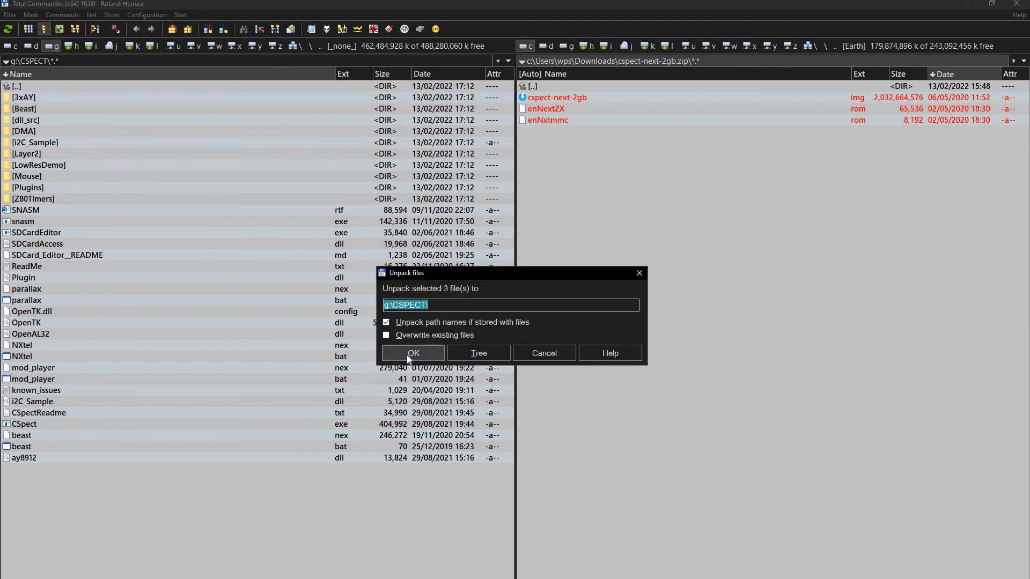
{"action": "left_click", "coordinate": [407, 354]}
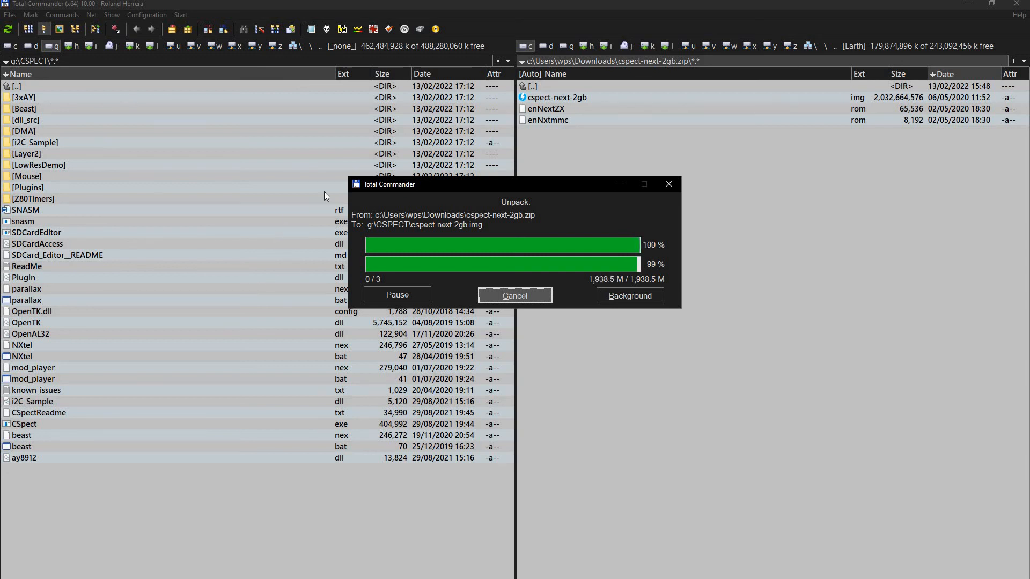
{"action": "double_click", "coordinate": [555, 85]}
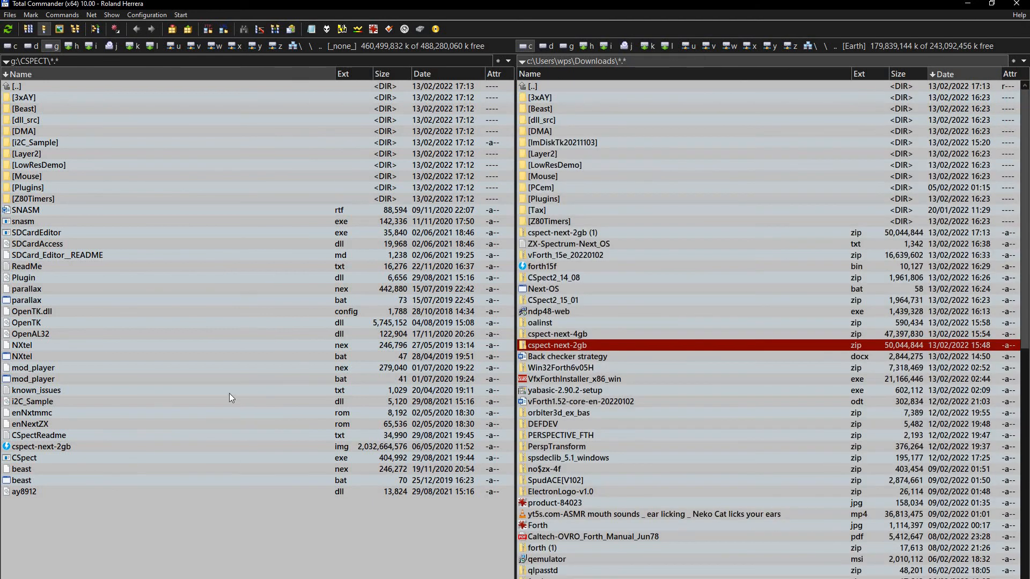
Step: Rename cspect-next-2gb.img in g:\CSPECT to next-2gb.img
{"action": "left_click", "coordinate": [71, 446]}
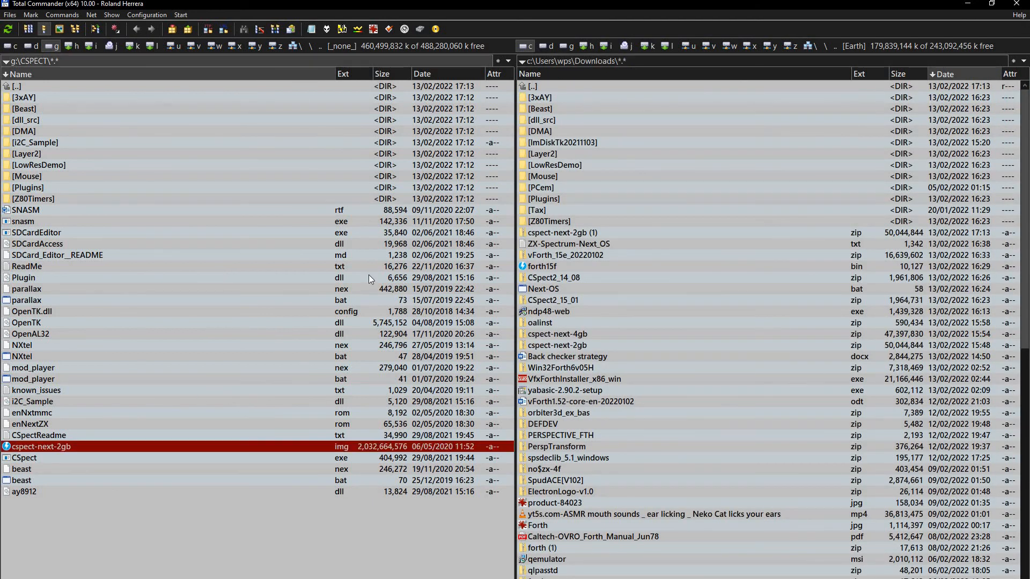
{"action": "key", "text": "shift+F6"}
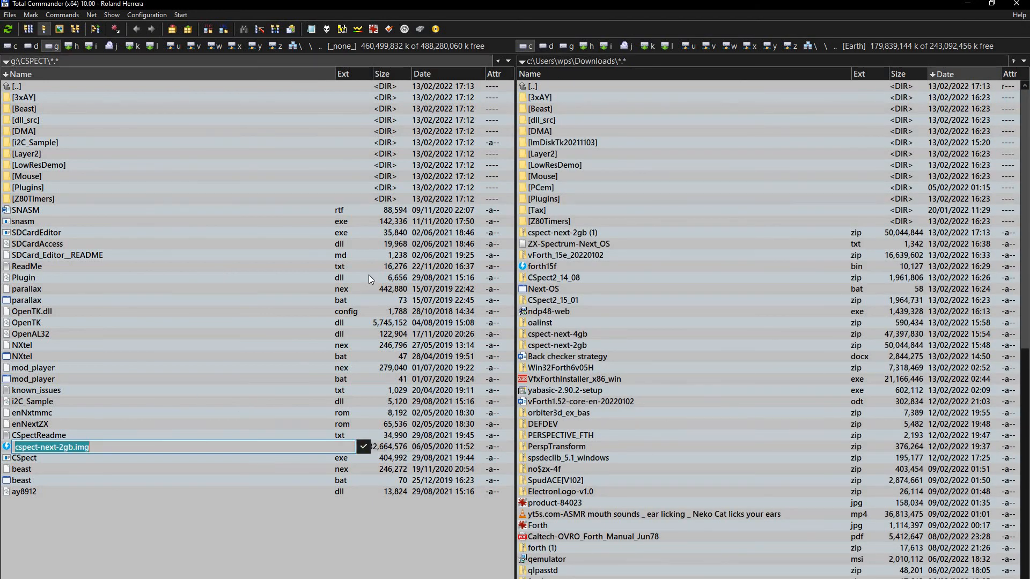
{"action": "key", "text": "Home"}
{"action": "key", "text": "Delete"}
{"action": "key", "text": "Delete"}
{"action": "key", "text": "Delete"}
{"action": "key", "text": "Delete"}
{"action": "key", "text": "Delete"}
{"action": "key", "text": "Delete"}
{"action": "key", "text": "Delete"}
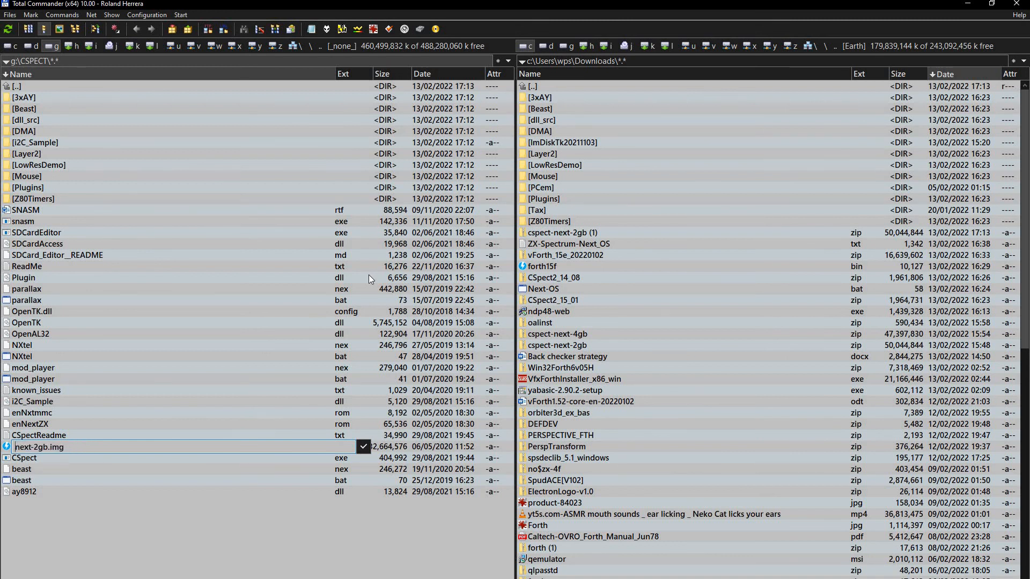
{"action": "key", "text": "Return"}
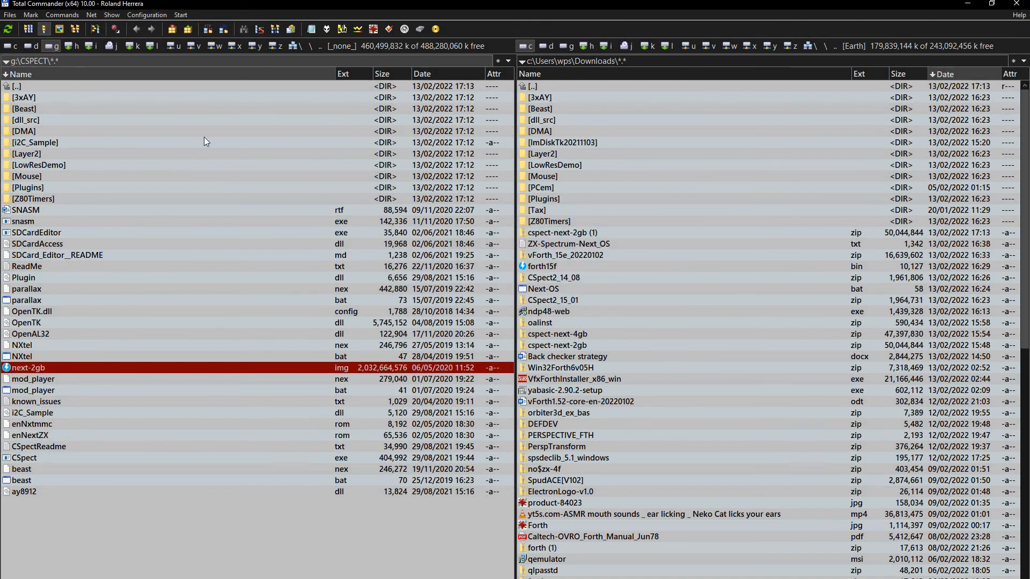
Step: Create a new text file named Next-OS.bat in g:\CSPECT and open it for editing
{"action": "left_click", "coordinate": [375, 300]}
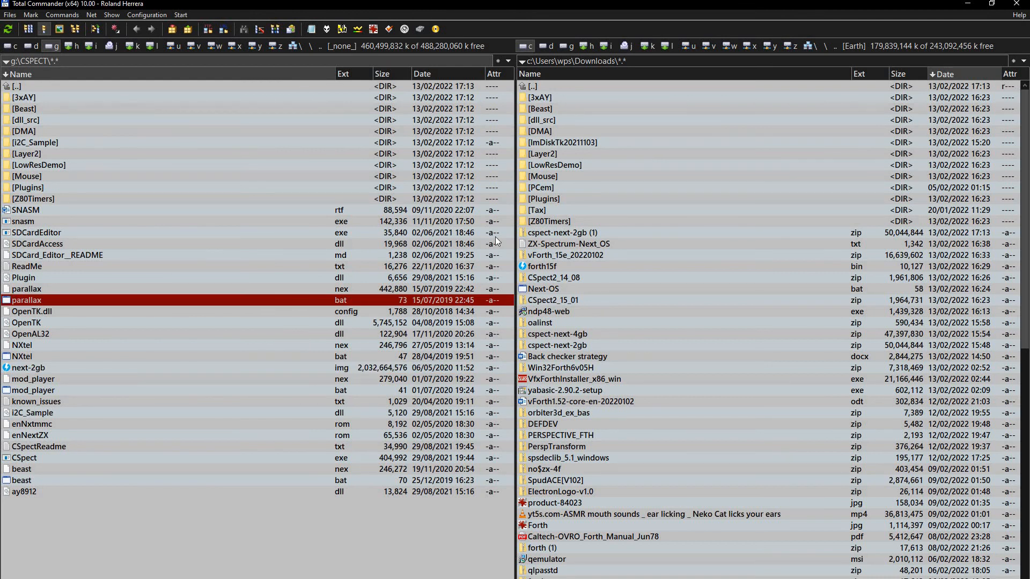
{"action": "key", "text": "shift+F4"}
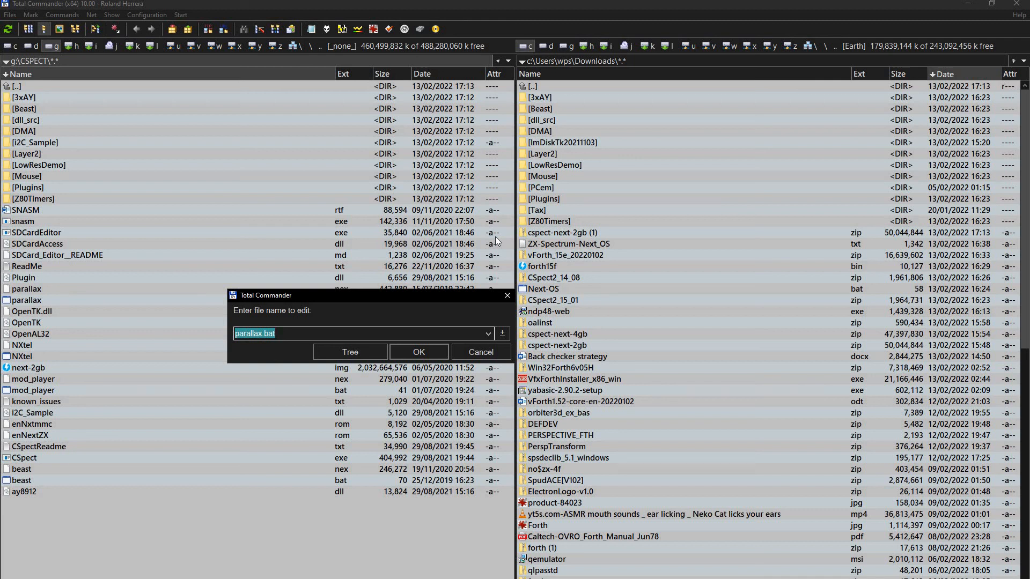
{"action": "type", "text": "Nex"}
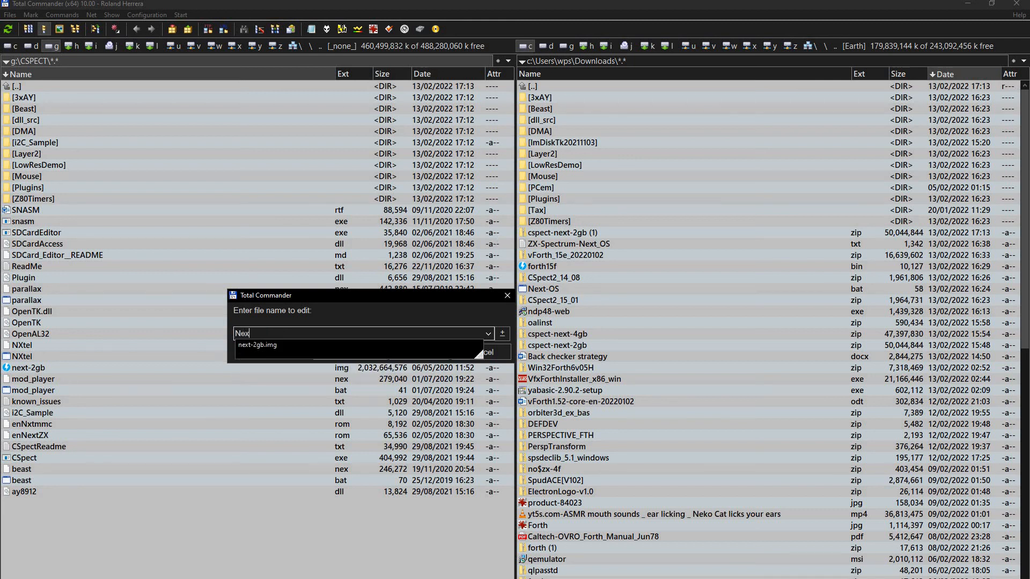
{"action": "type", "text": "t-OS"}
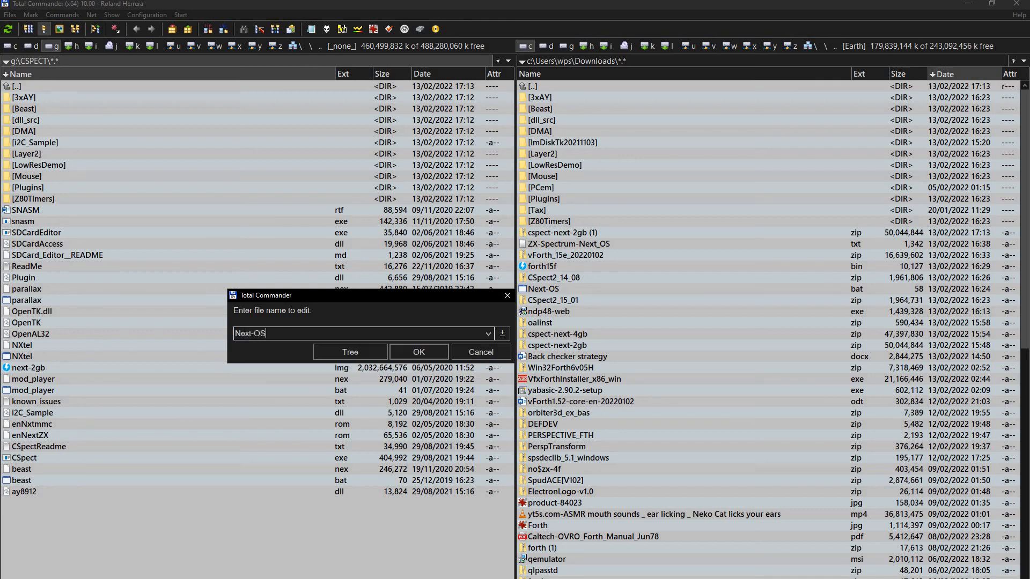
{"action": "type", "text": ".bat"}
{"action": "key", "text": "Return"}
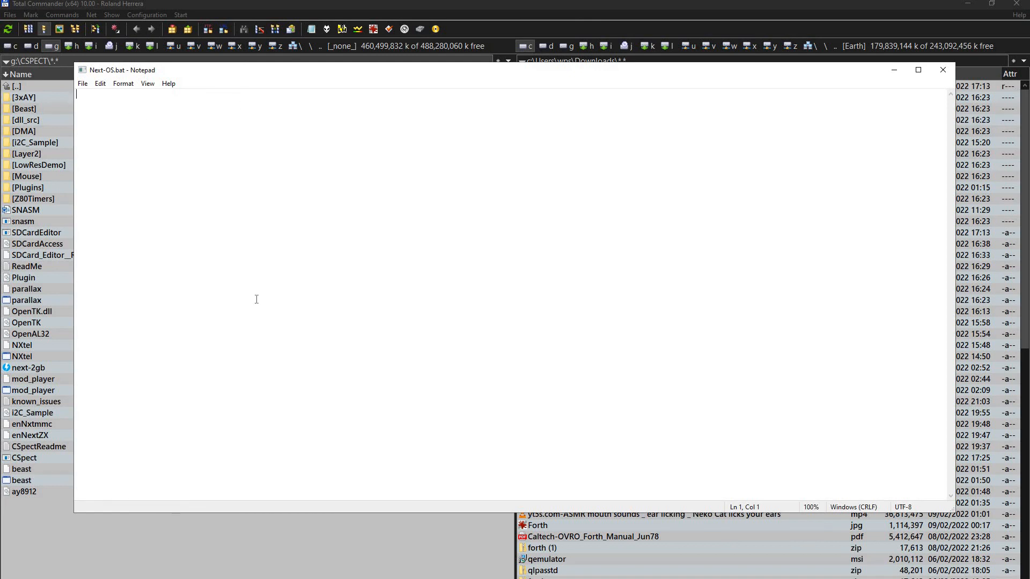
Step: Copy the cspect.exe launch line from the ZX-Spectrum-Next_OS.txt notes in Notepad and paste it into Next-OS.bat
{"action": "left_click", "coordinate": [994, 316]}
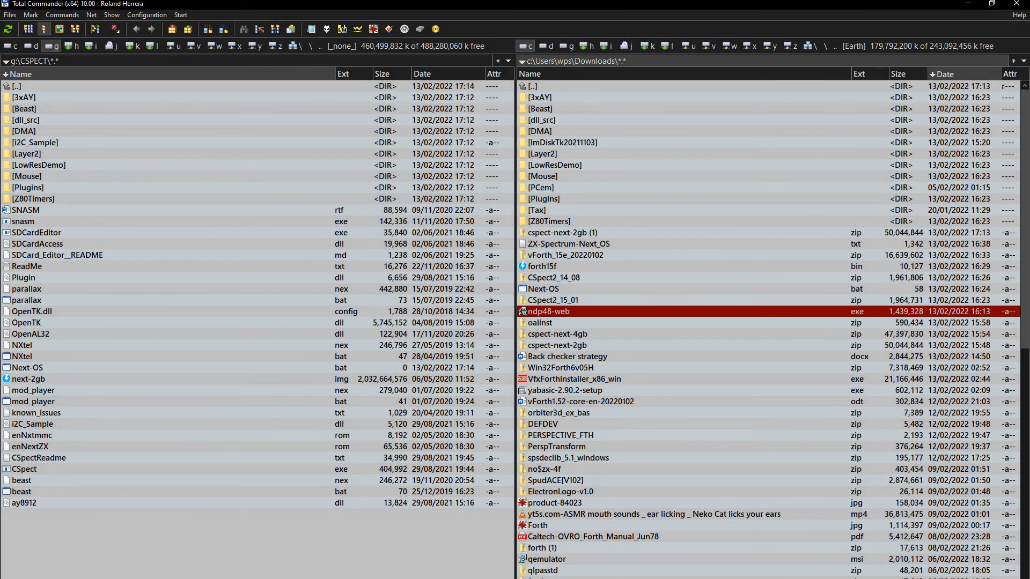
{"action": "left_click", "coordinate": [275, 578]}
{"action": "left_click", "coordinate": [217, 566]}
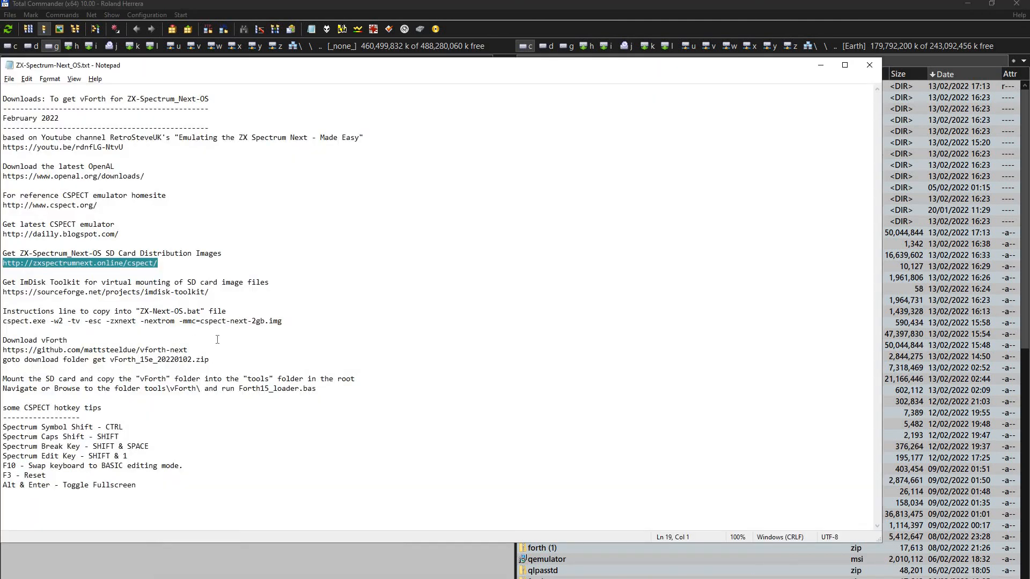
{"action": "left_click_drag", "start_coordinate": [283, 320], "coordinate": [2, 320]}
{"action": "key", "text": "ctrl+c"}
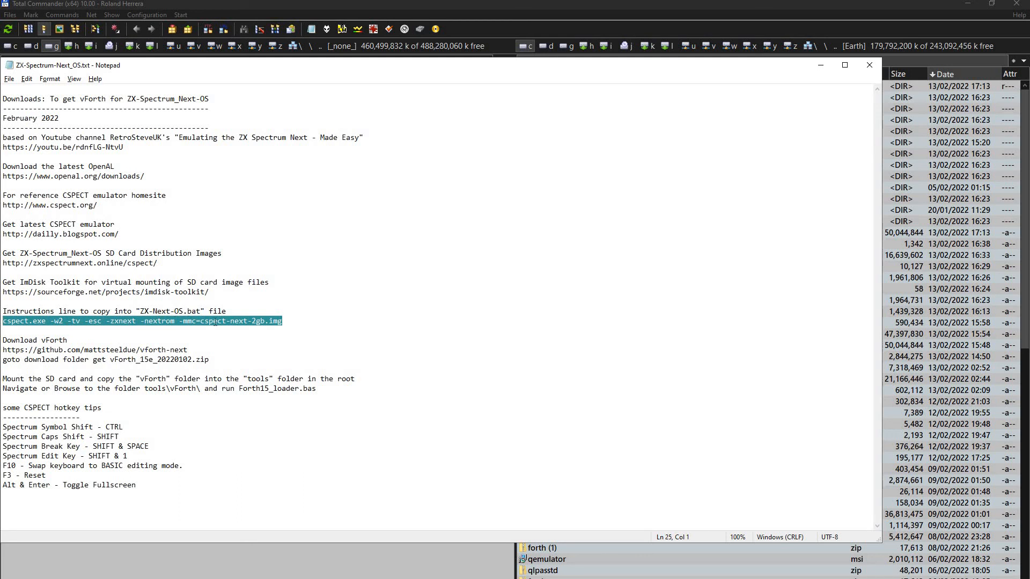
{"action": "key", "text": "alt+Tab"}
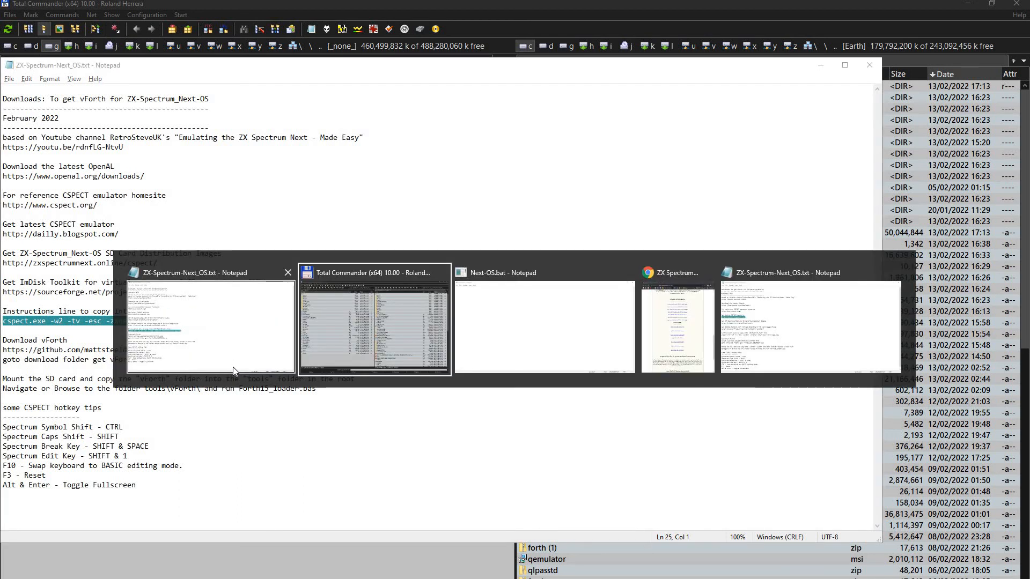
{"action": "key", "text": "alt+Tab"}
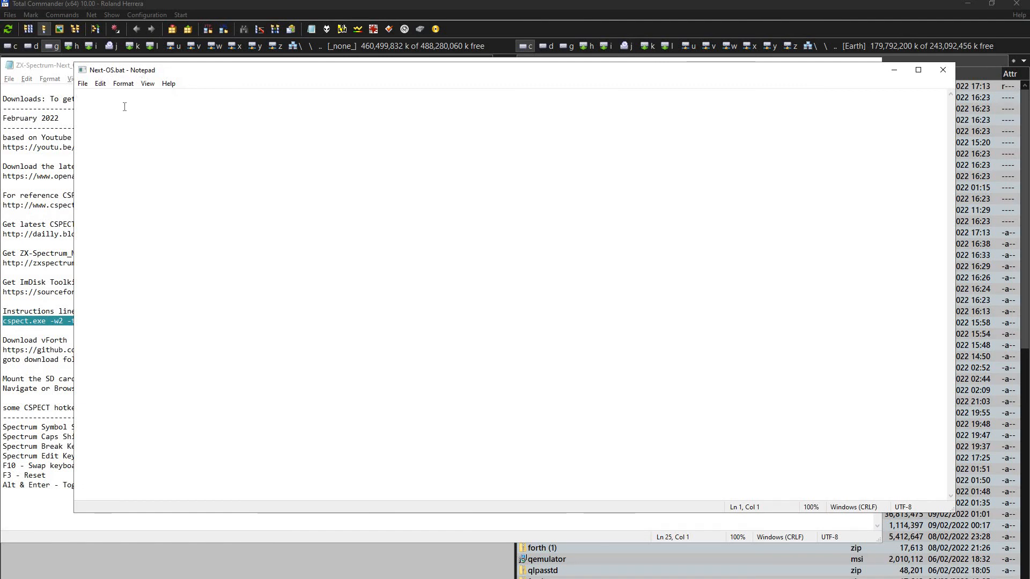
{"action": "key", "text": "ctrl+v"}
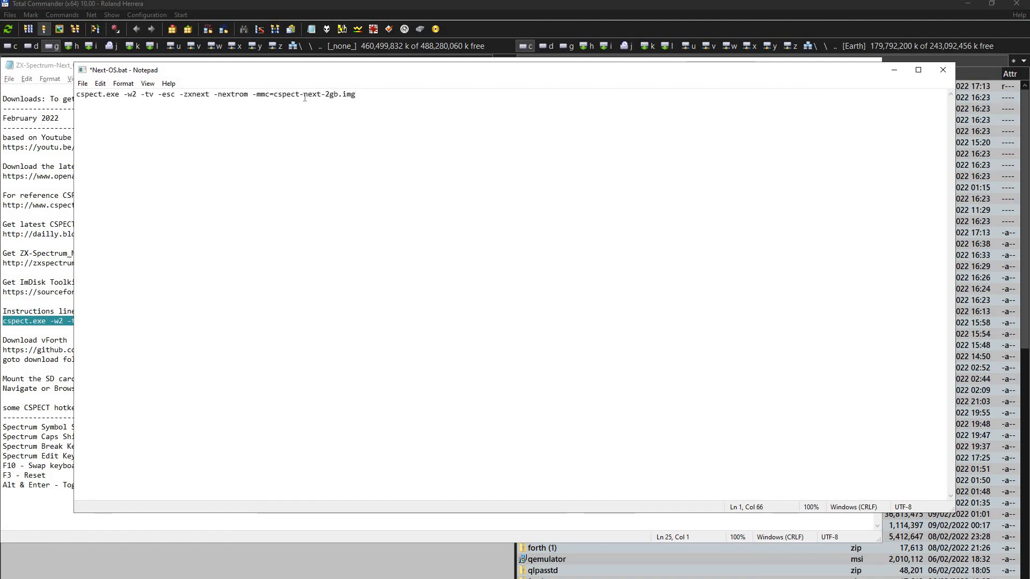
Step: Change the image parameter in Next-OS.bat to -mmc=next-2gb.img, then save and close the file
{"action": "left_click", "coordinate": [304, 94]}
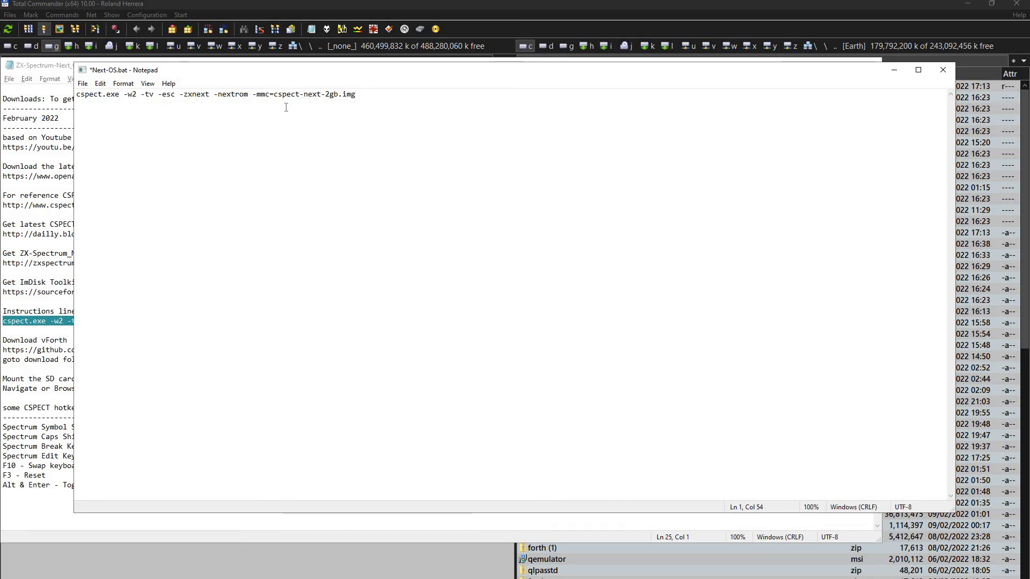
{"action": "key", "text": "BackSpace"}
{"action": "key", "text": "BackSpace"}
{"action": "key", "text": "BackSpace"}
{"action": "key", "text": "BackSpace"}
{"action": "key", "text": "BackSpace"}
{"action": "key", "text": "BackSpace"}
{"action": "key", "text": "BackSpace"}
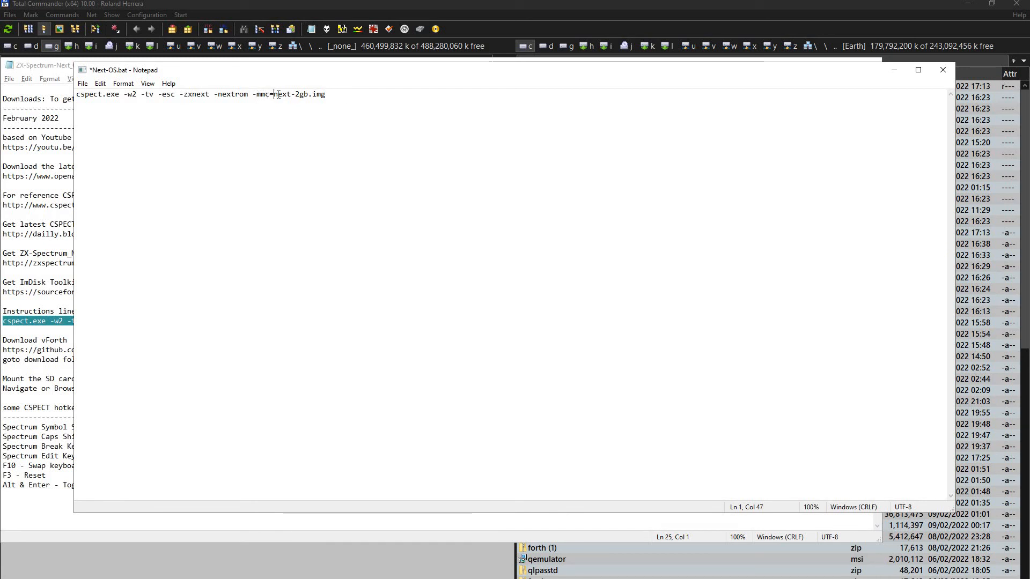
{"action": "left_click", "coordinate": [942, 70]}
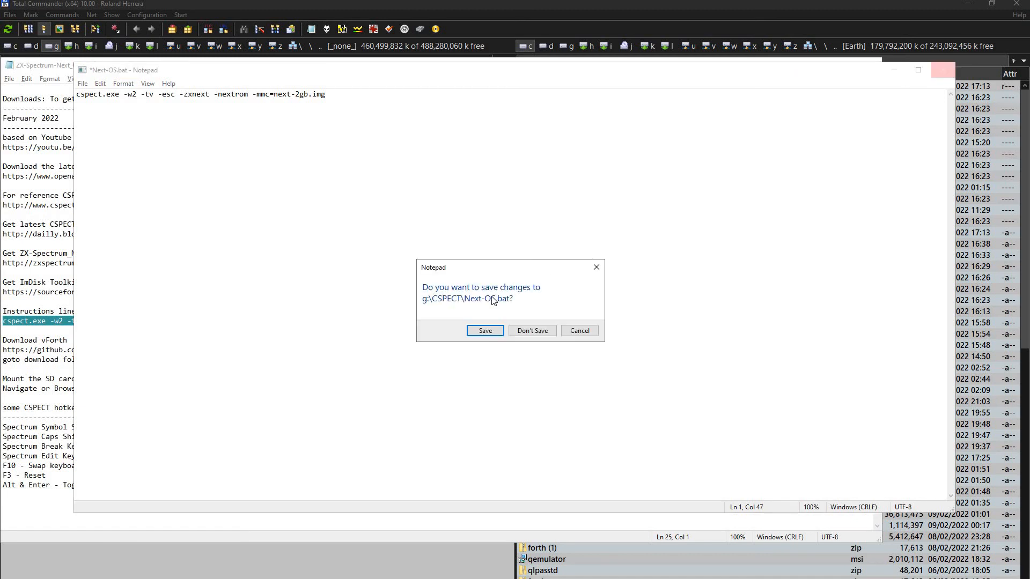
{"action": "left_click", "coordinate": [488, 329]}
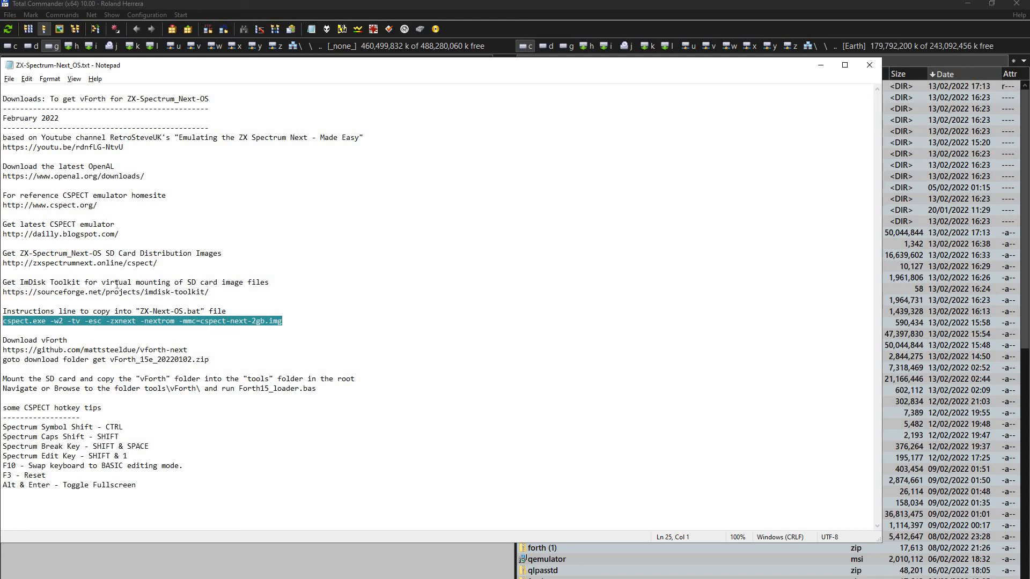
{"action": "left_click", "coordinate": [188, 283]}
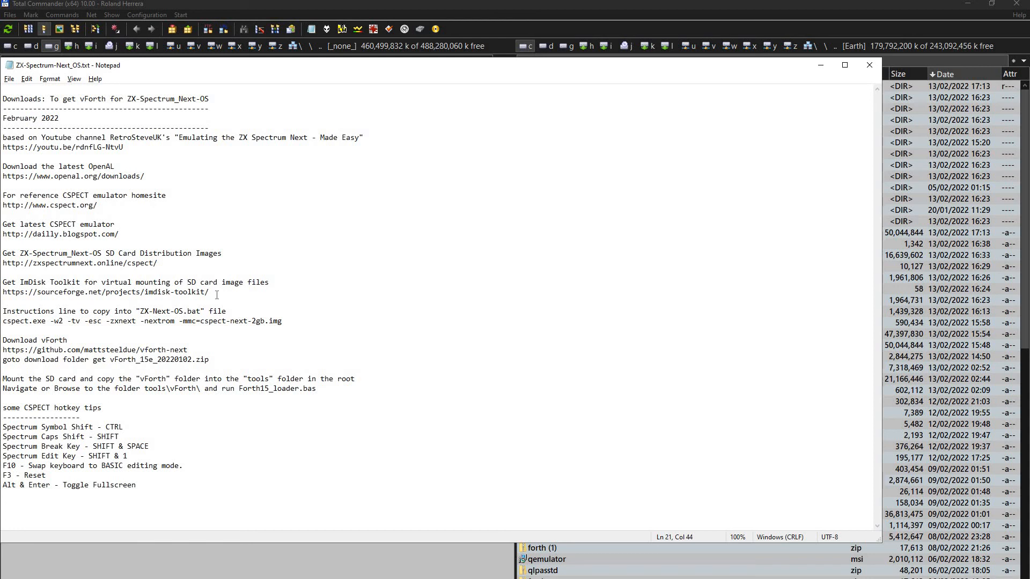
{"action": "left_click_drag", "start_coordinate": [216, 295], "coordinate": [3, 301]}
{"action": "key", "text": "shift+Up"}
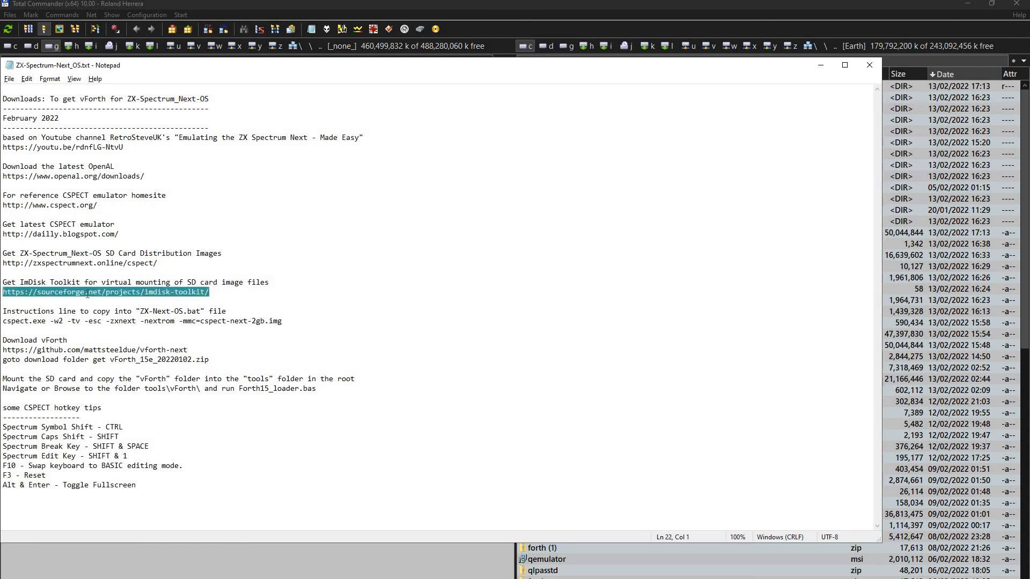
{"action": "right_click", "coordinate": [89, 293]}
{"action": "left_click", "coordinate": [118, 328]}
{"action": "key", "text": "alt+Tab"}
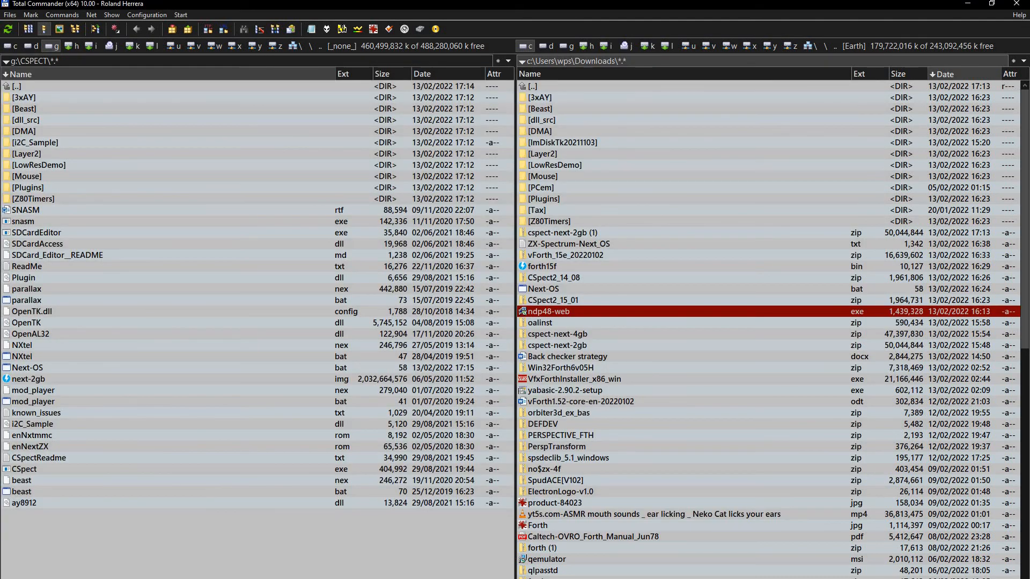
{"action": "key", "text": "alt+Tab"}
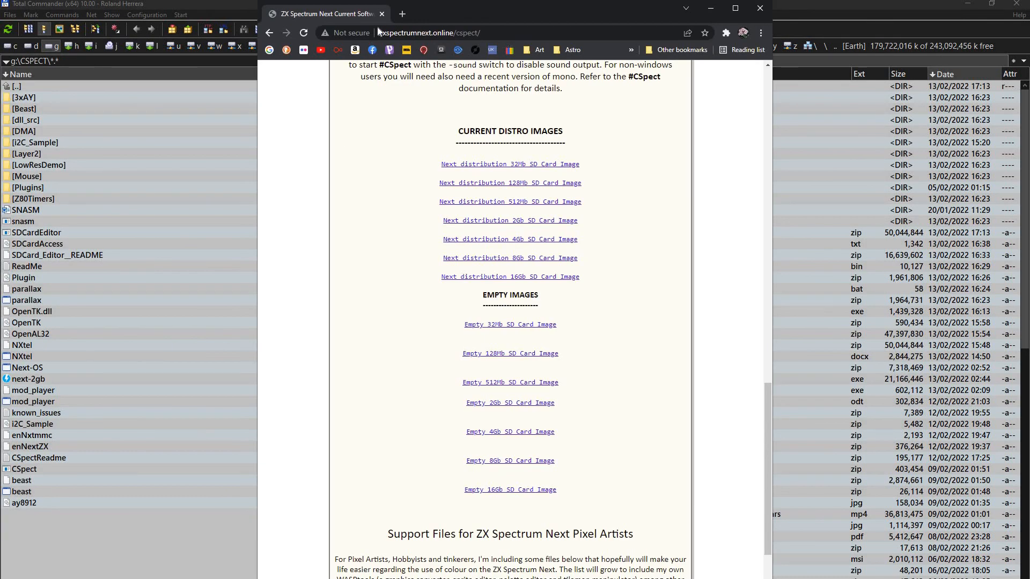
{"action": "left_click", "coordinate": [516, 33]}
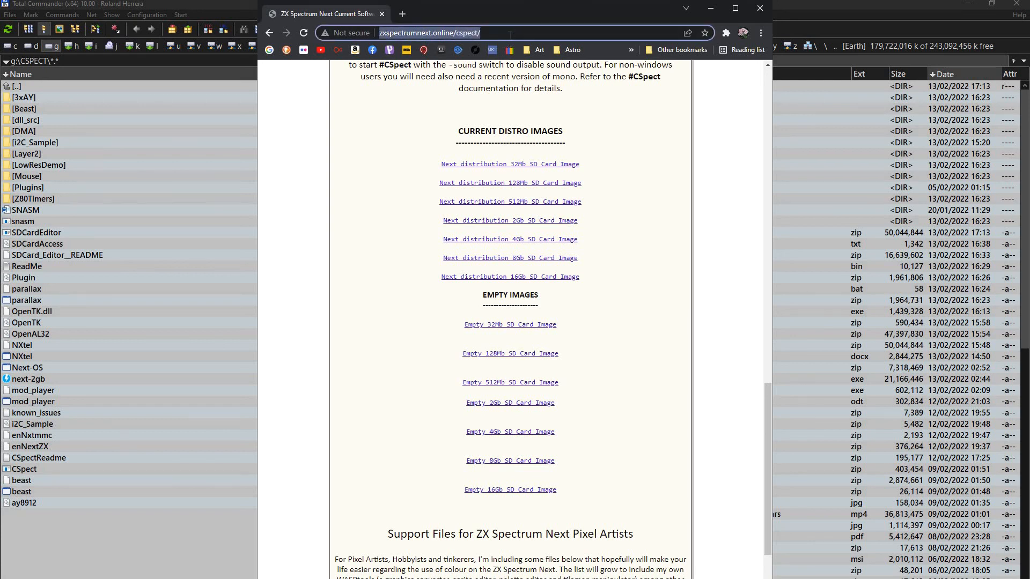
{"action": "key", "text": "ctrl+v"}
{"action": "key", "text": "Return"}
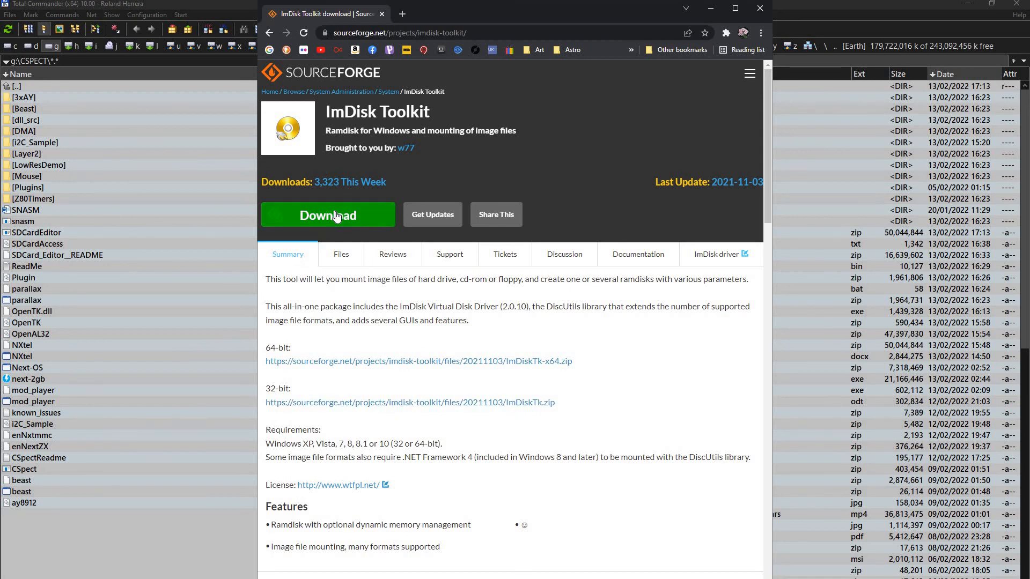
Step: Close Chrome and open the ImDiskTk20211103 folder from Downloads in Total Commander
{"action": "left_click", "coordinate": [760, 9]}
{"action": "left_click", "coordinate": [580, 187]}
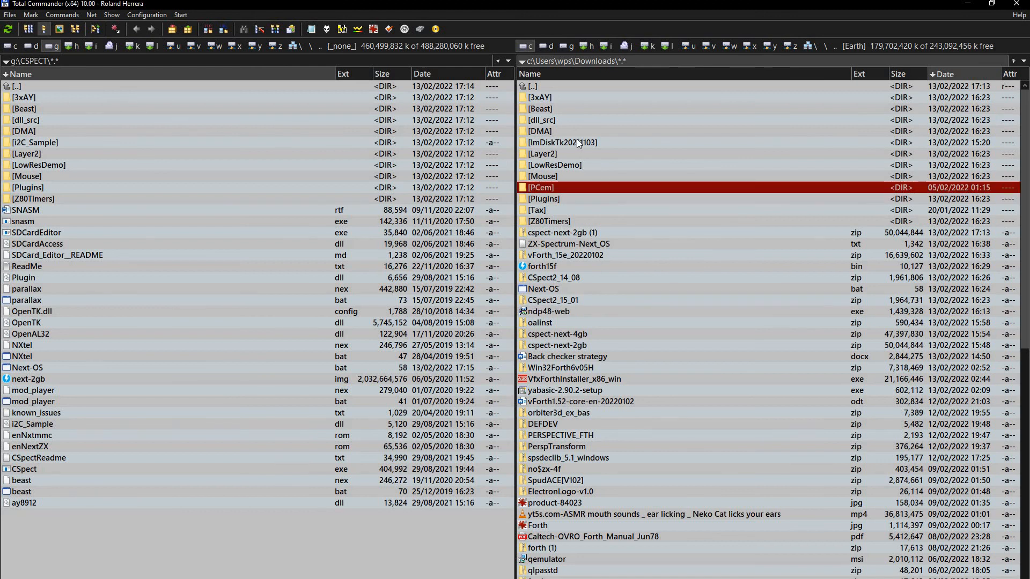
{"action": "left_click", "coordinate": [553, 143]}
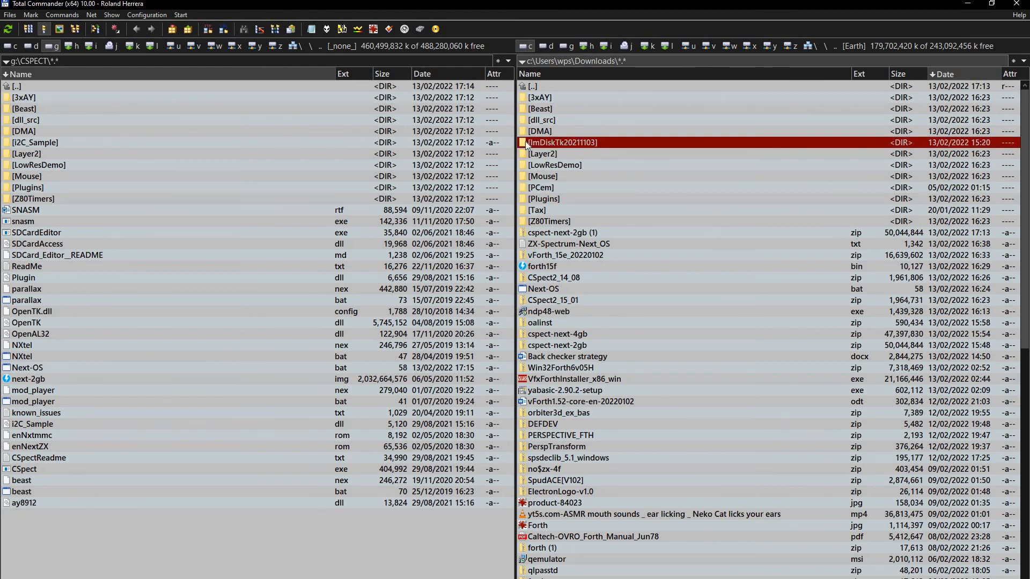
{"action": "double_click", "coordinate": [571, 142]}
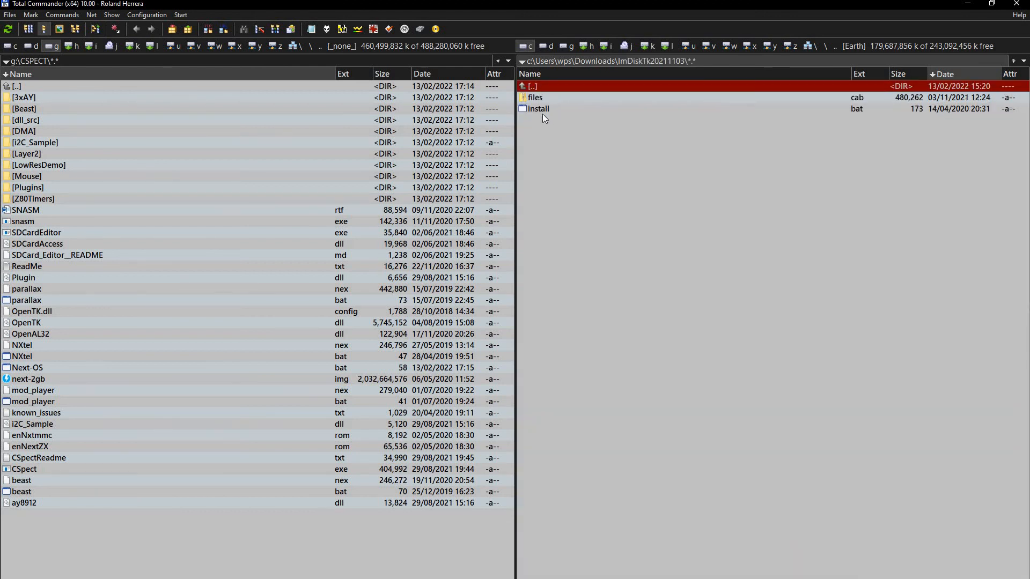
Step: Examine the install file and the contents of files.cab in the ImDiskTk20211103 folder, and return to Downloads
{"action": "left_click", "coordinate": [540, 108]}
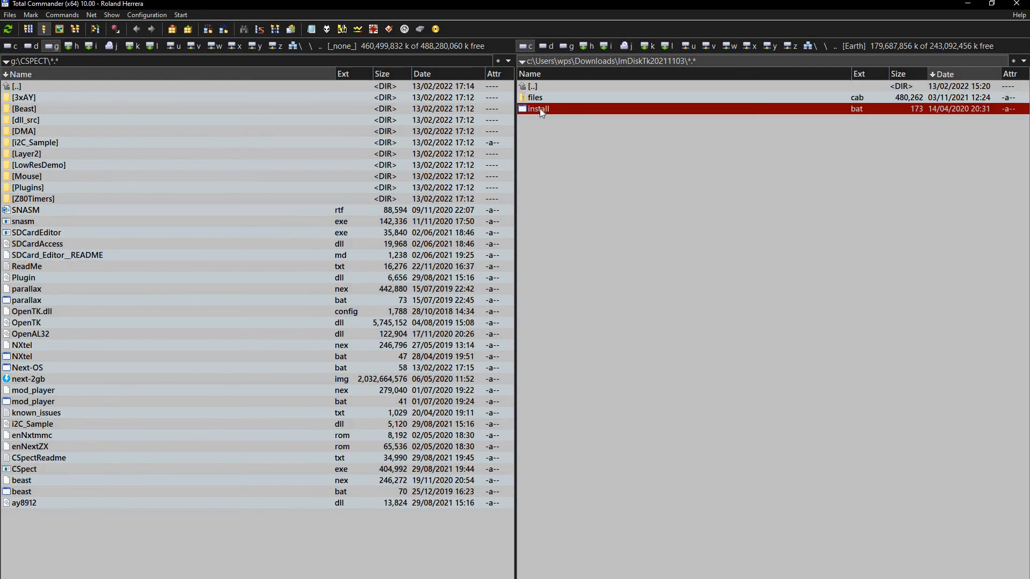
{"action": "double_click", "coordinate": [548, 98]}
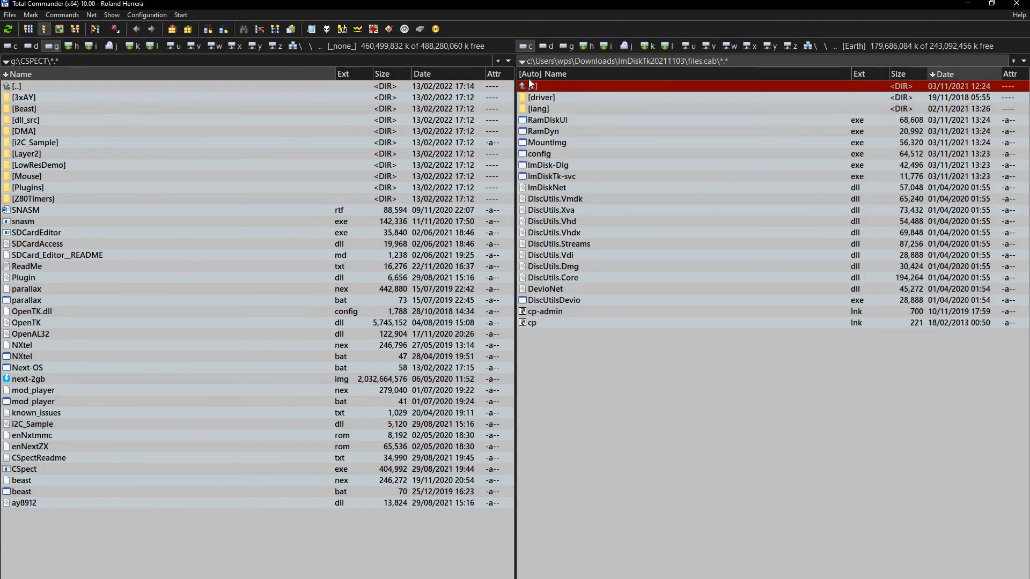
{"action": "double_click", "coordinate": [536, 85]}
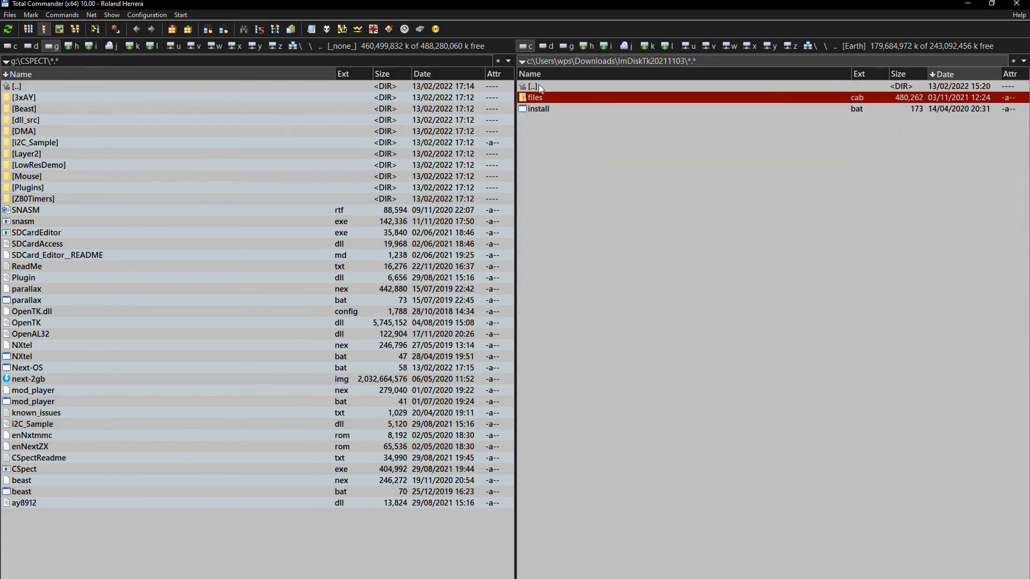
{"action": "left_click", "coordinate": [538, 84]}
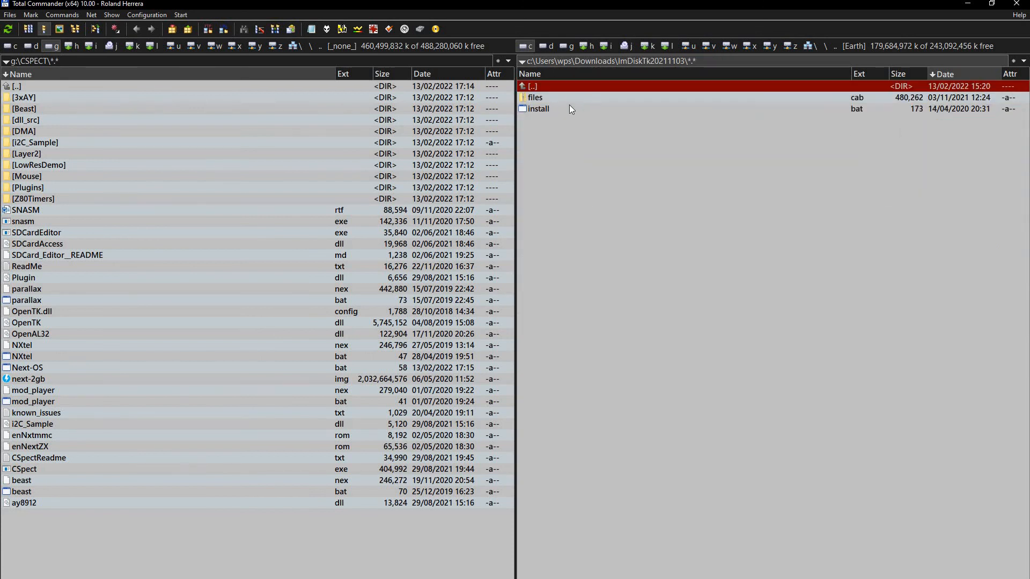
{"action": "double_click", "coordinate": [552, 87]}
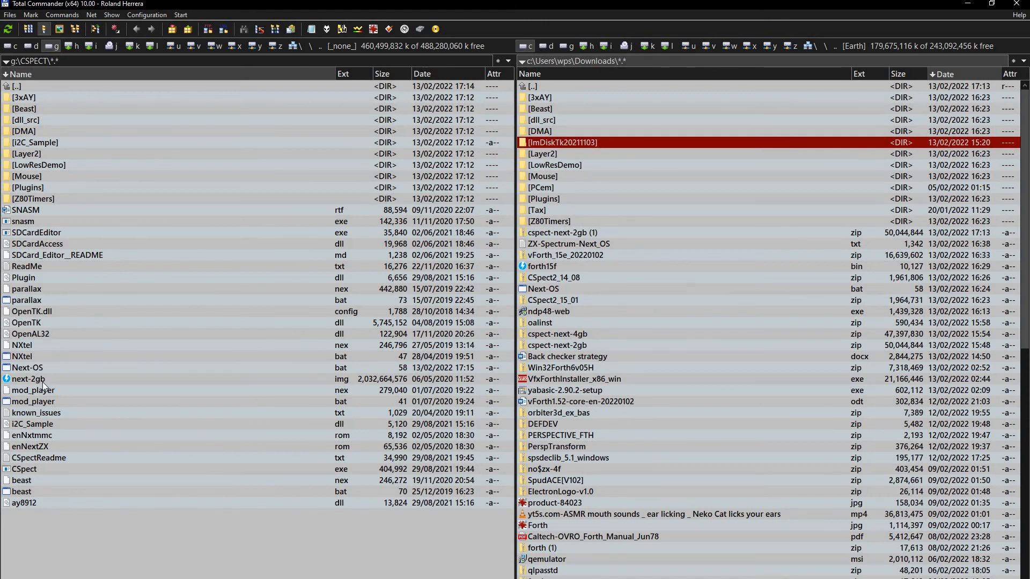
Step: Mount next-2gb.img from the CSPECT folder as an ImDisk hard disk on drive E: and close its Explorer window
{"action": "left_click", "coordinate": [44, 368]}
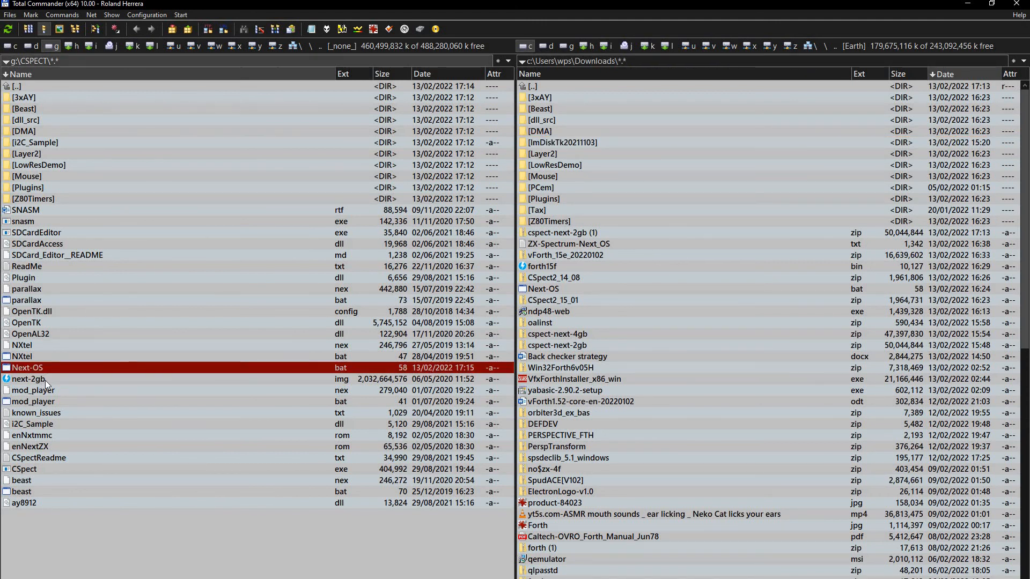
{"action": "left_click", "coordinate": [45, 380]}
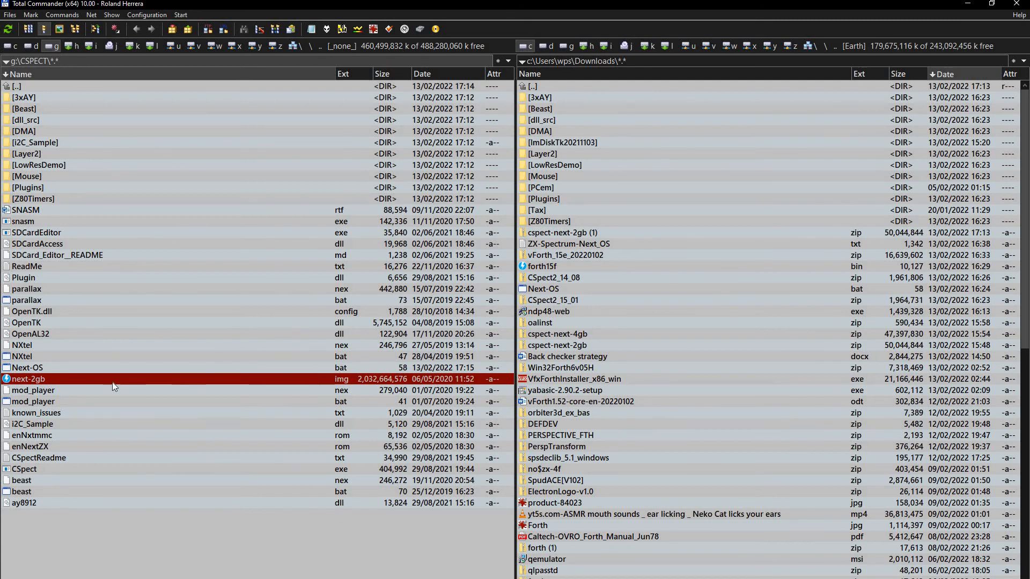
{"action": "right_click", "coordinate": [75, 377]}
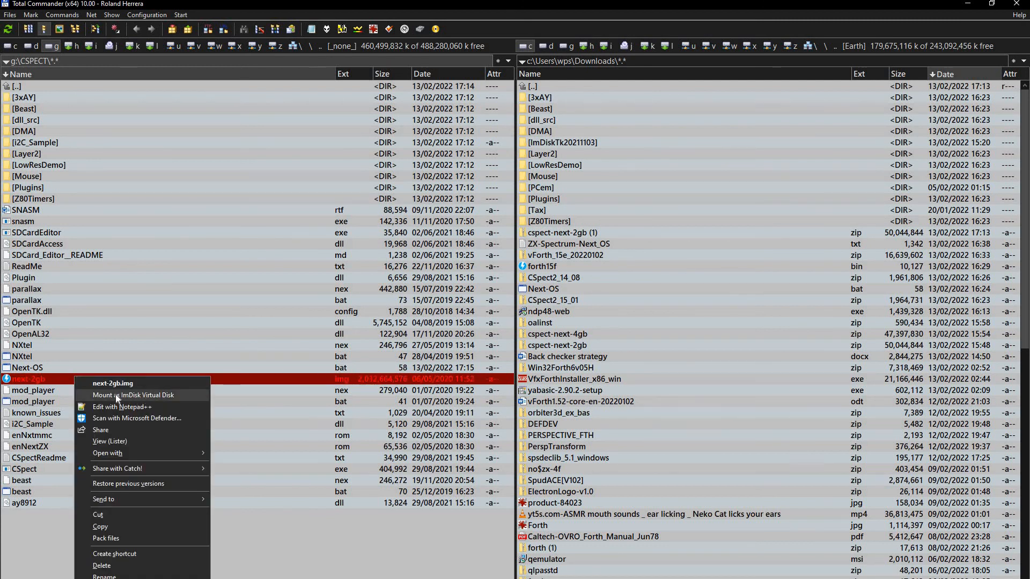
{"action": "left_click", "coordinate": [169, 394]}
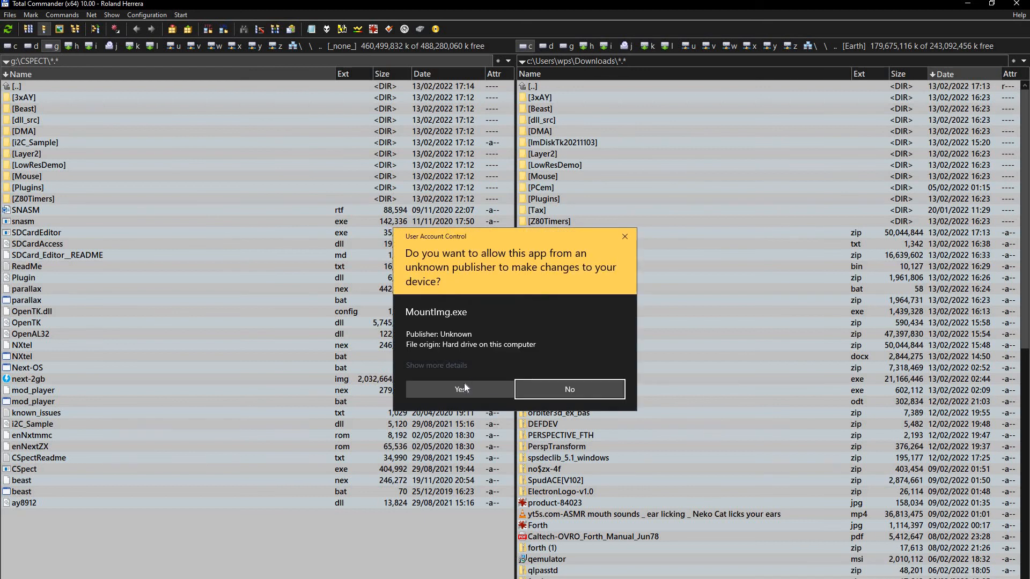
{"action": "left_click", "coordinate": [464, 383]}
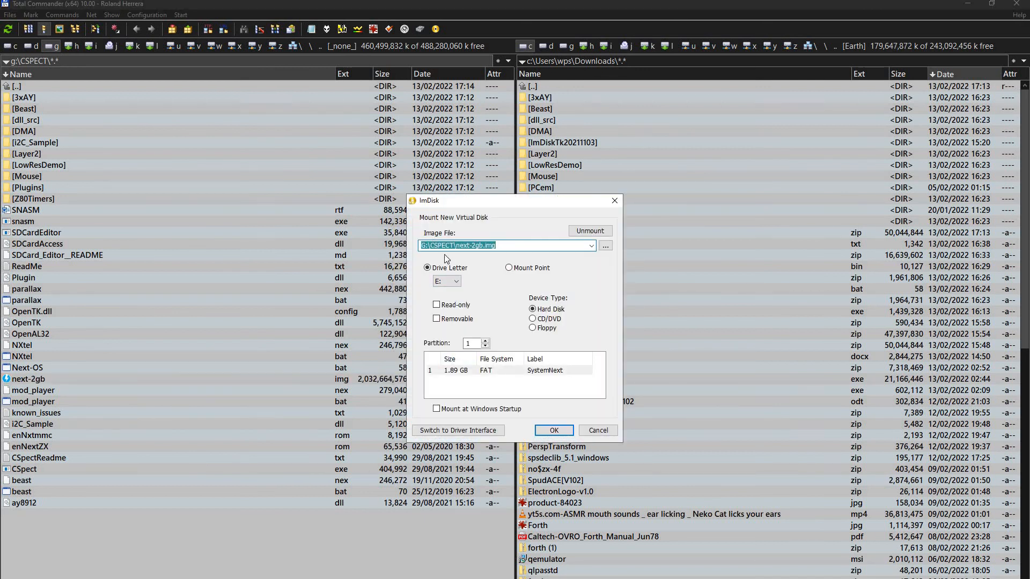
{"action": "left_click", "coordinate": [554, 431]}
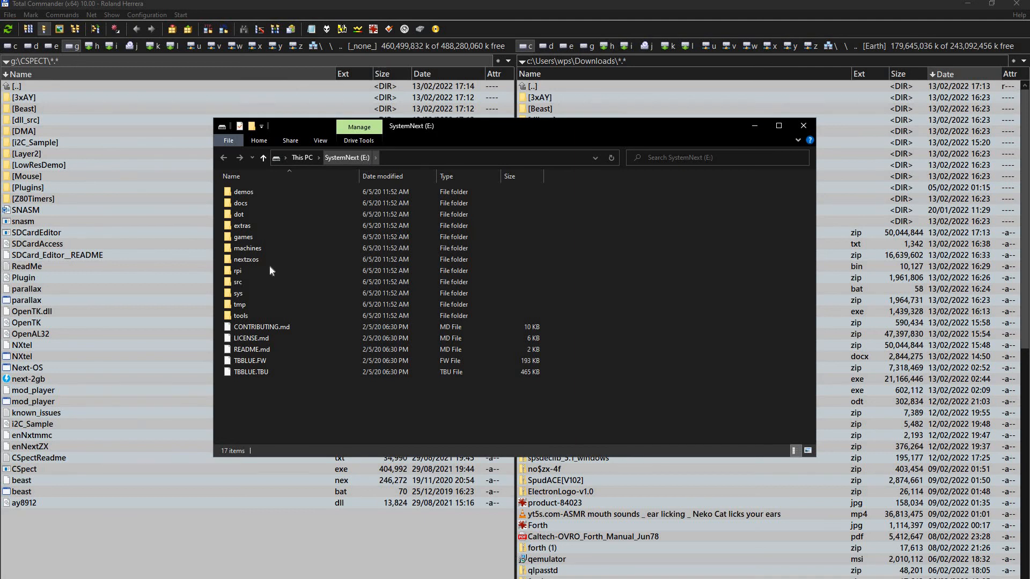
{"action": "left_click", "coordinate": [803, 125]}
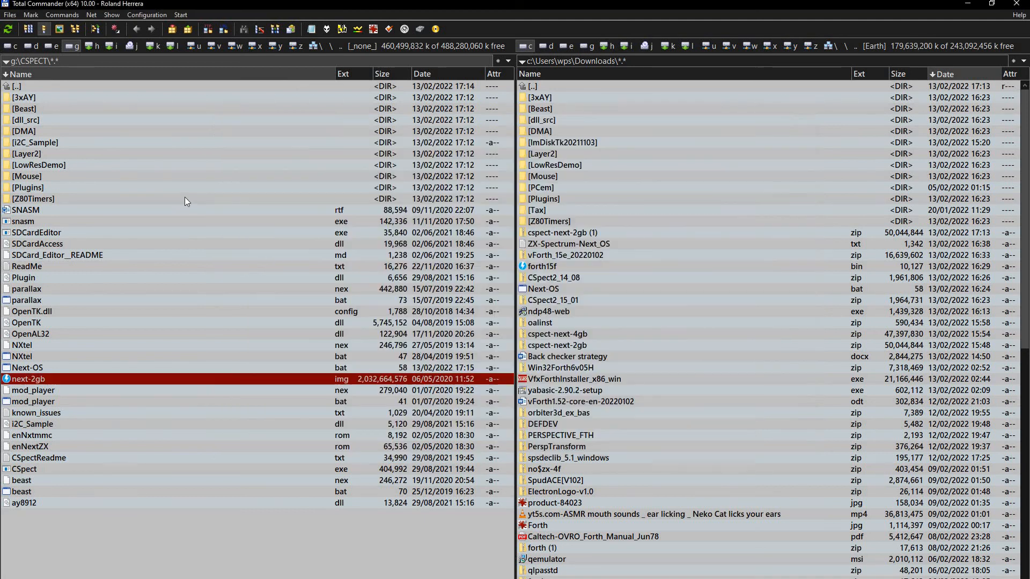
Step: Open the tools folder on the mounted E: drive in the file pane that shows the CSPECT folder
{"action": "left_click", "coordinate": [183, 198]}
{"action": "left_click", "coordinate": [54, 47]}
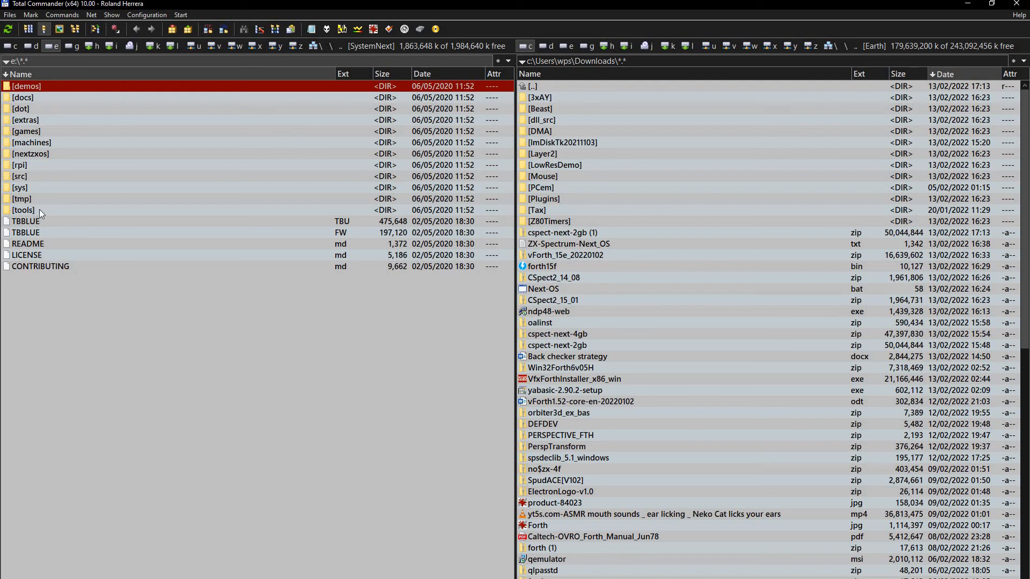
{"action": "double_click", "coordinate": [40, 210]}
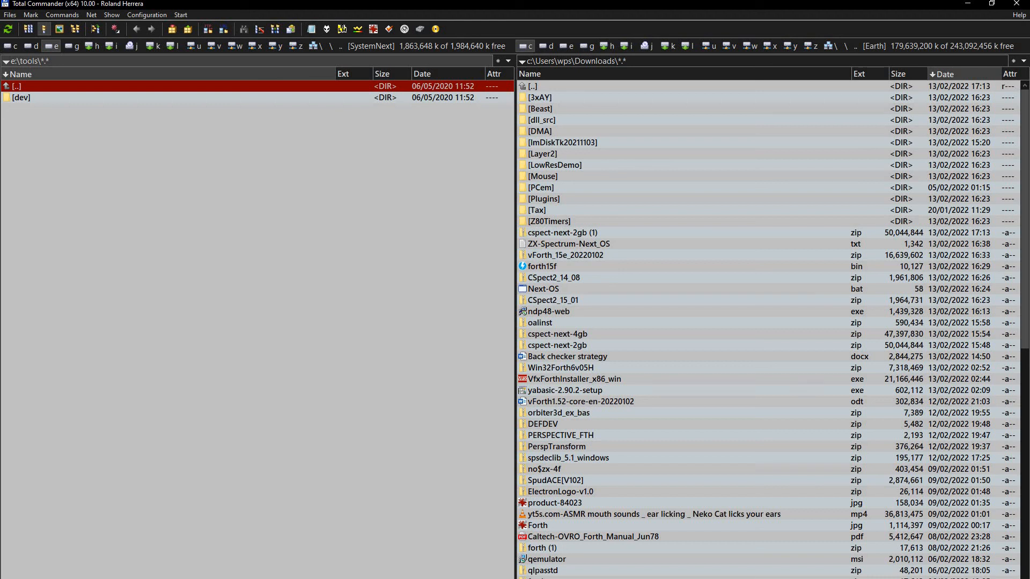
Step: Copy the vforth-next GitHub link from the ZX-Spectrum-Next_OS.txt notes and open it in a maximized Chrome window
{"action": "left_click", "coordinate": [217, 560]}
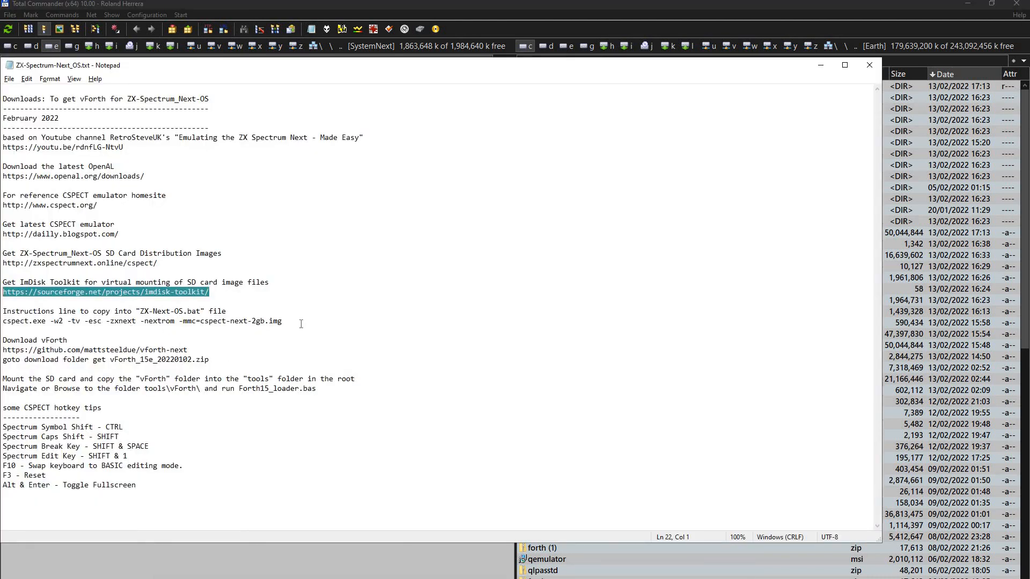
{"action": "left_click", "coordinate": [209, 360]}
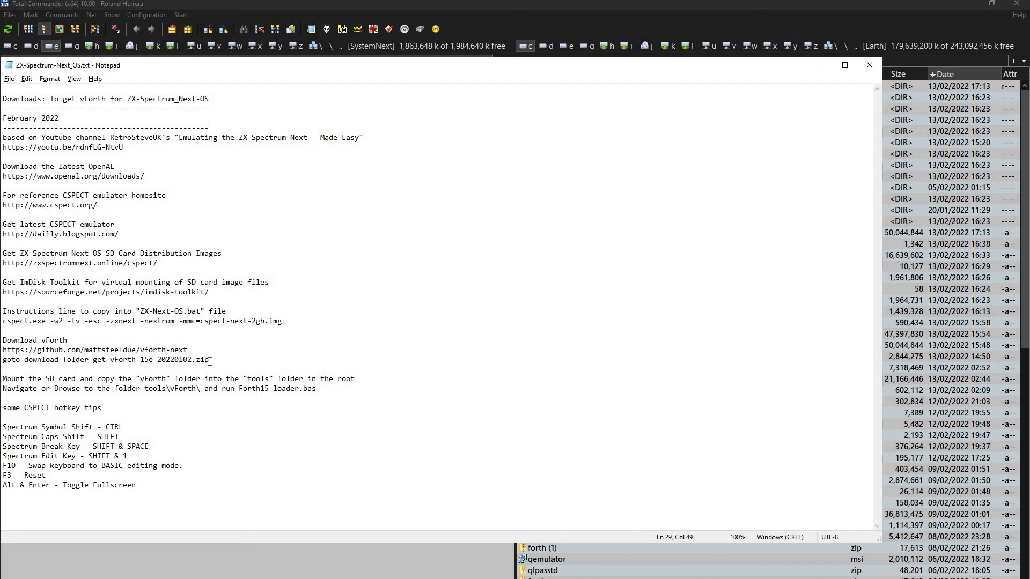
{"action": "left_click_drag", "start_coordinate": [188, 350], "coordinate": [2, 351]}
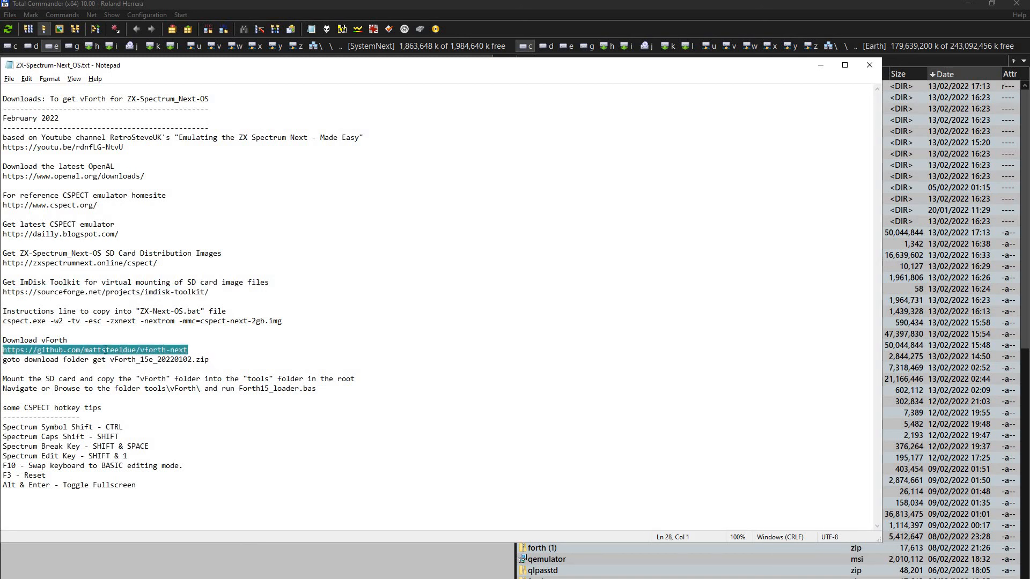
{"action": "right_click", "coordinate": [105, 350]}
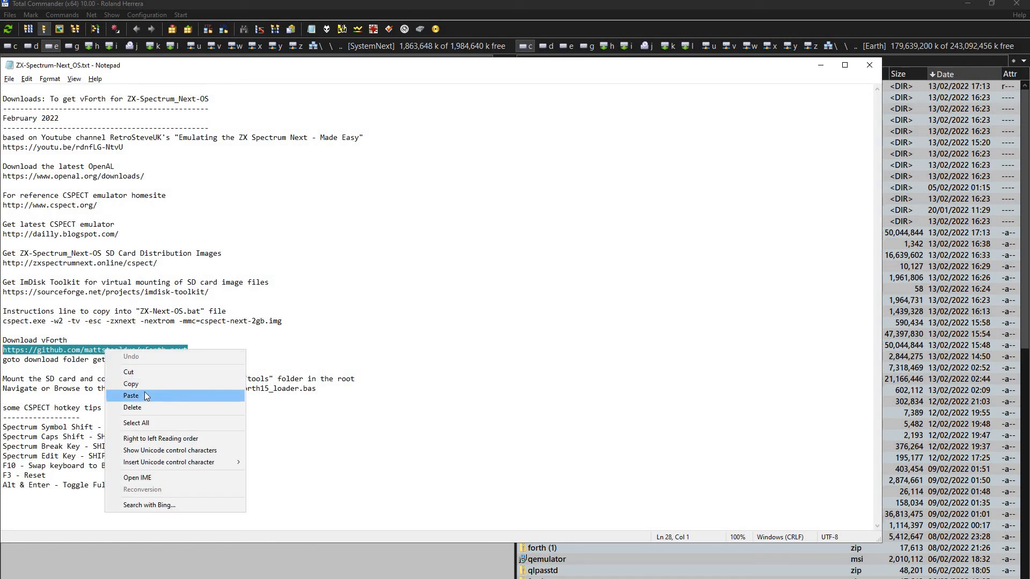
{"action": "left_click", "coordinate": [140, 384]}
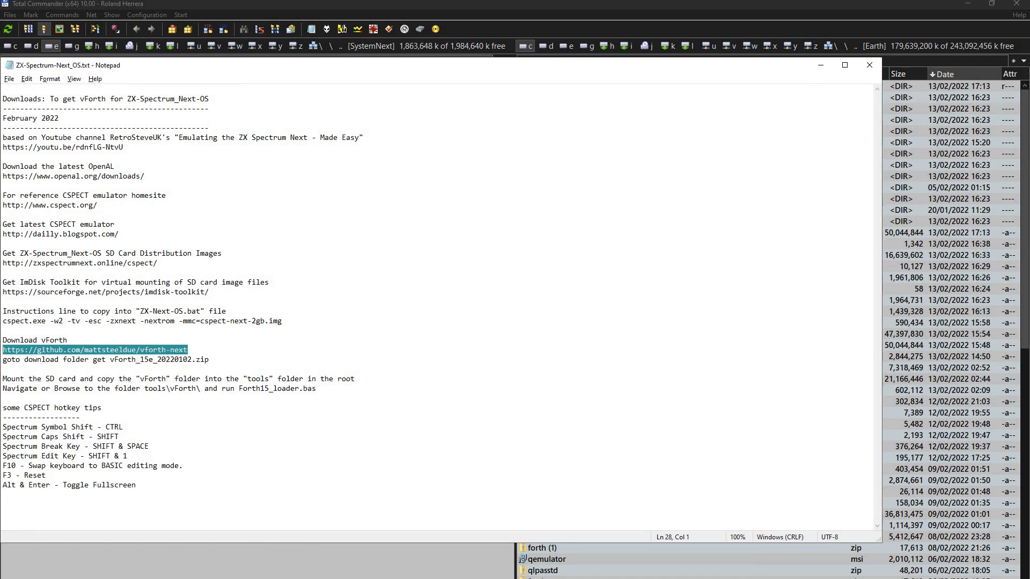
{"action": "left_click", "coordinate": [134, 578]}
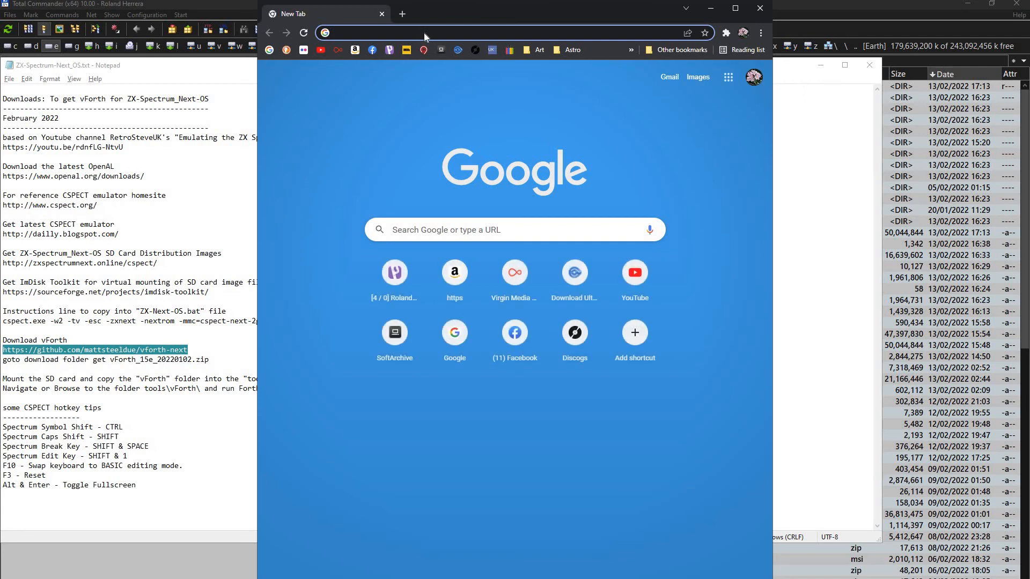
{"action": "right_click", "coordinate": [424, 33]}
{"action": "left_click", "coordinate": [462, 103]}
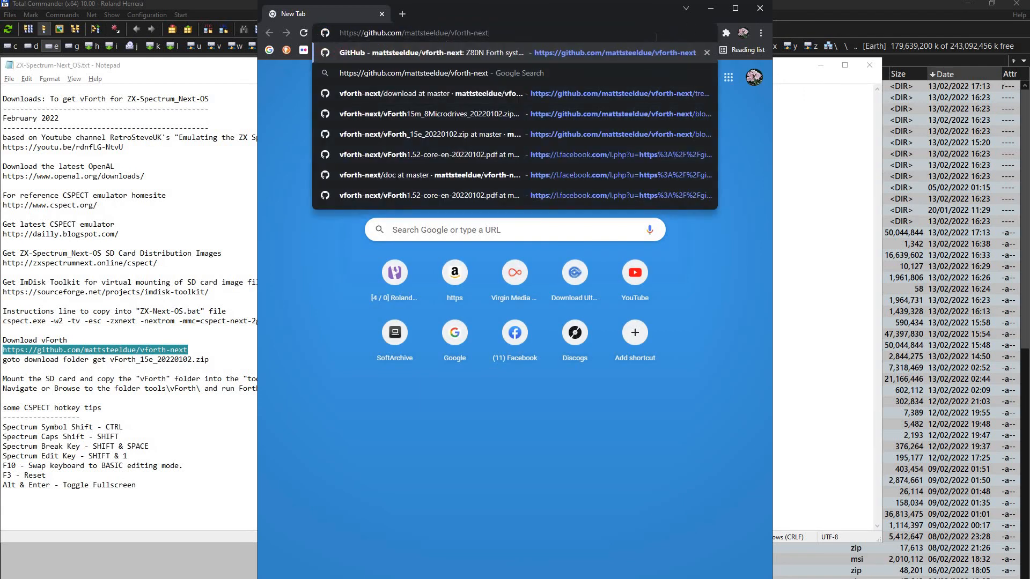
{"action": "key", "text": "Return"}
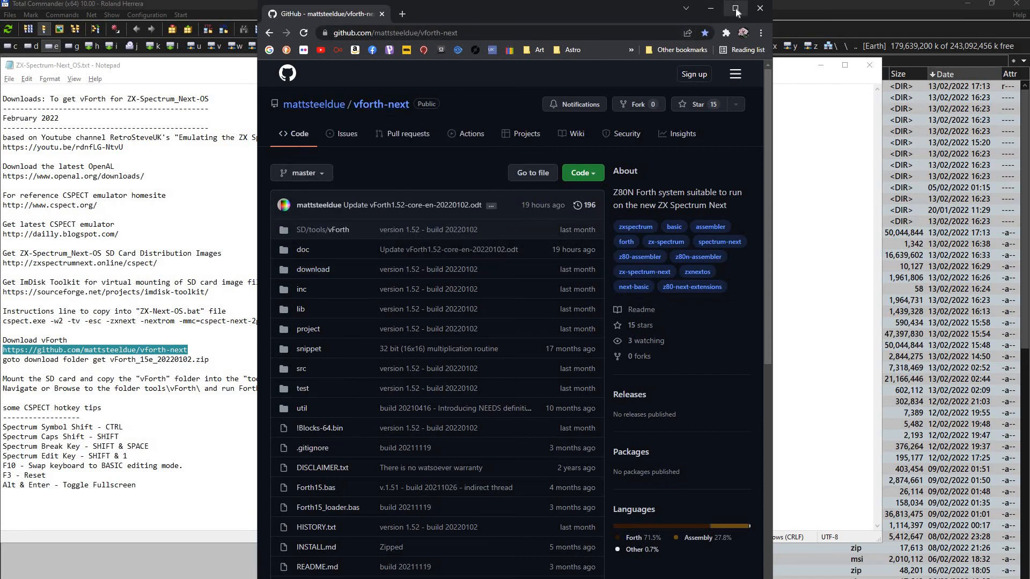
{"action": "left_click", "coordinate": [736, 11]}
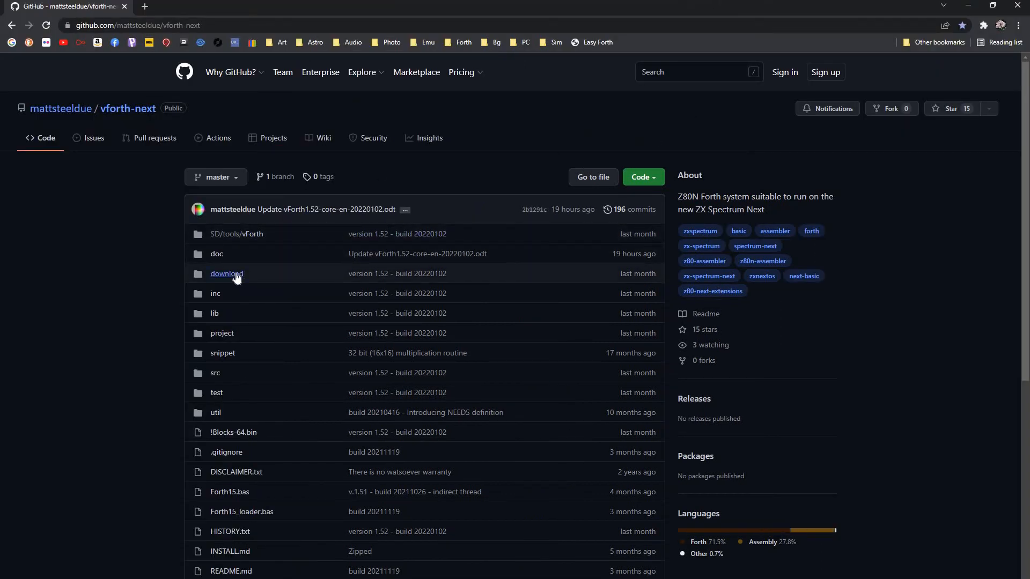
Step: Download vForth_15e_20220102.zip from the repository's download folder, and return to Total Commander with Chrome closed and the notes minimized
{"action": "left_click", "coordinate": [226, 275]}
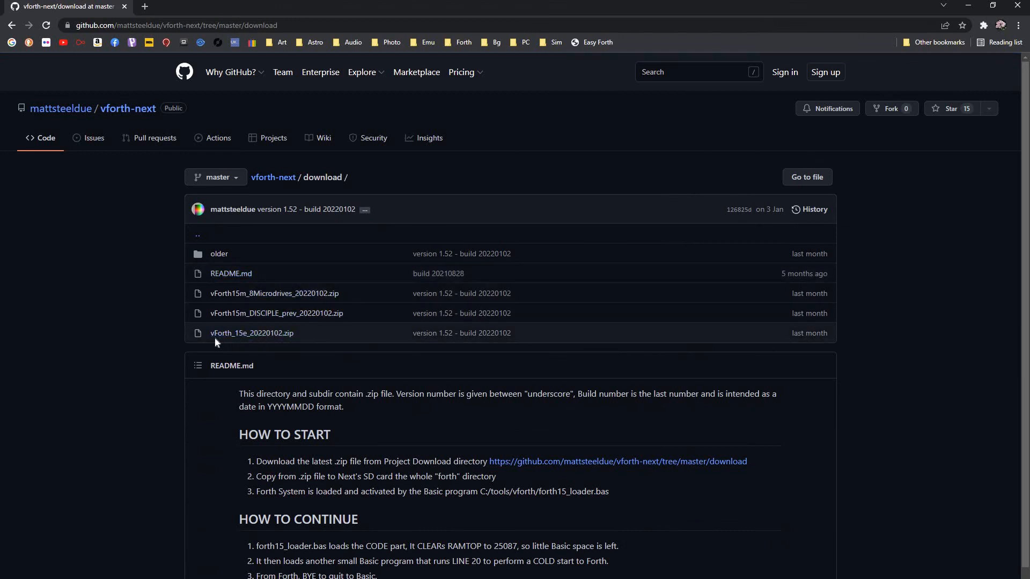
{"action": "left_click", "coordinate": [274, 336]}
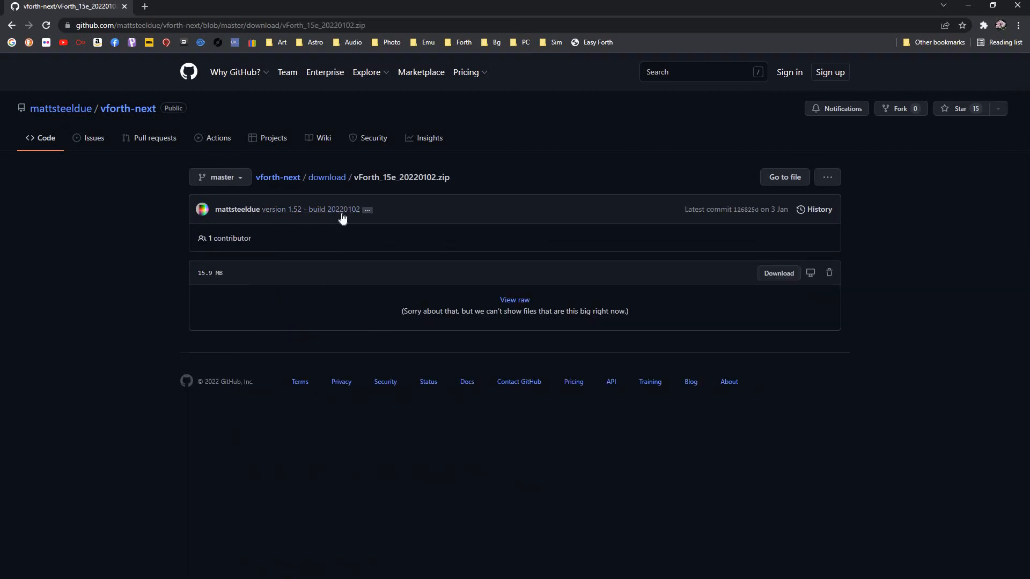
{"action": "left_click", "coordinate": [775, 278]}
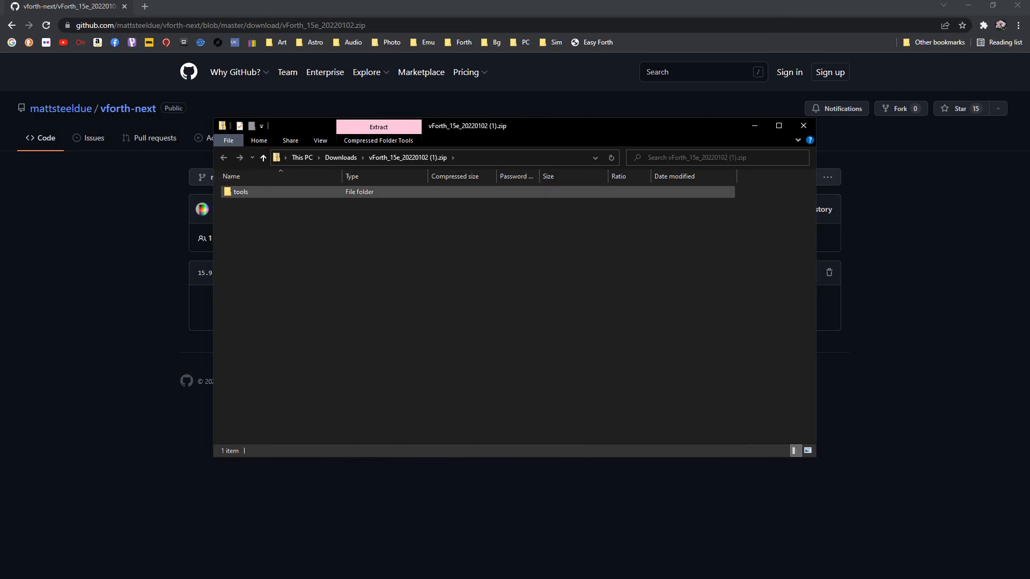
{"action": "left_click", "coordinate": [804, 129]}
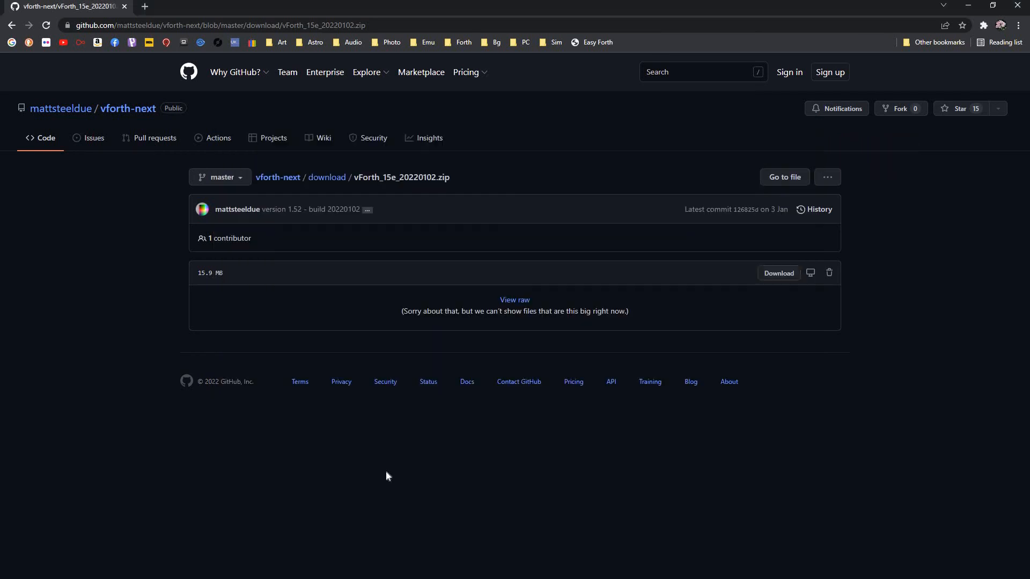
{"action": "left_click", "coordinate": [1015, 6]}
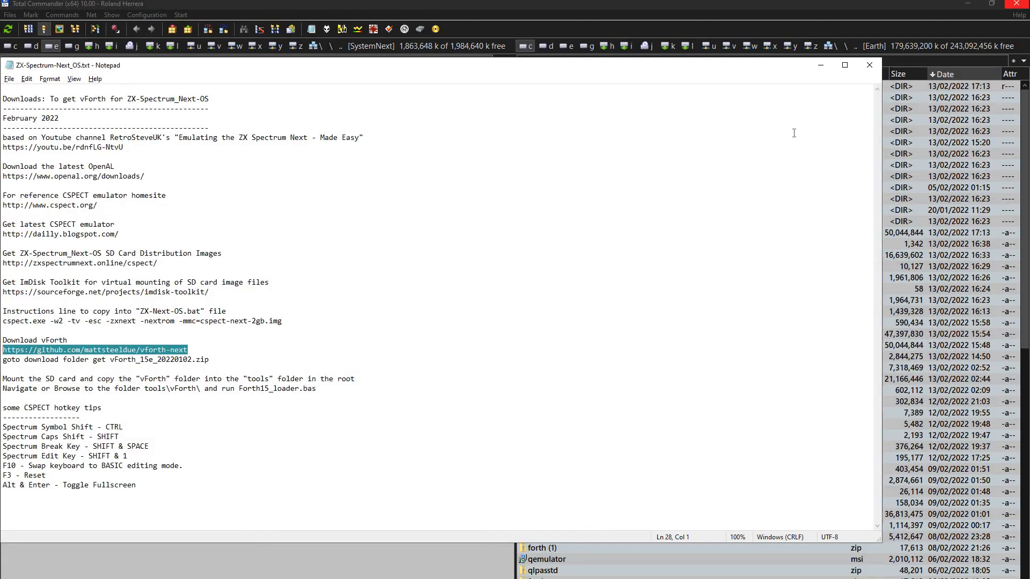
{"action": "left_click", "coordinate": [819, 68]}
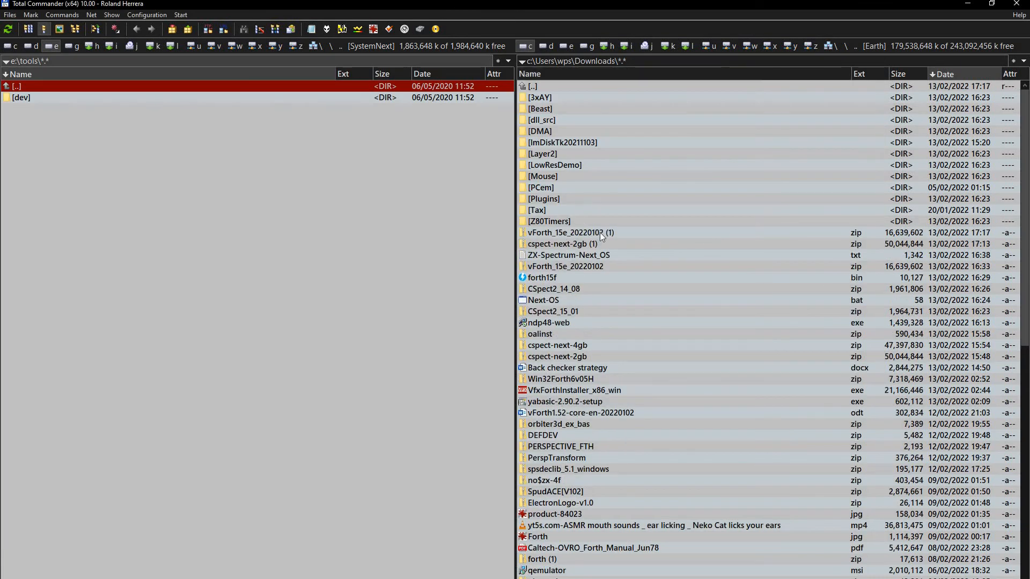
Step: Delete the duplicate archive vForth_15e_20220102 (1).zip from the Downloads folder
{"action": "left_click", "coordinate": [572, 234]}
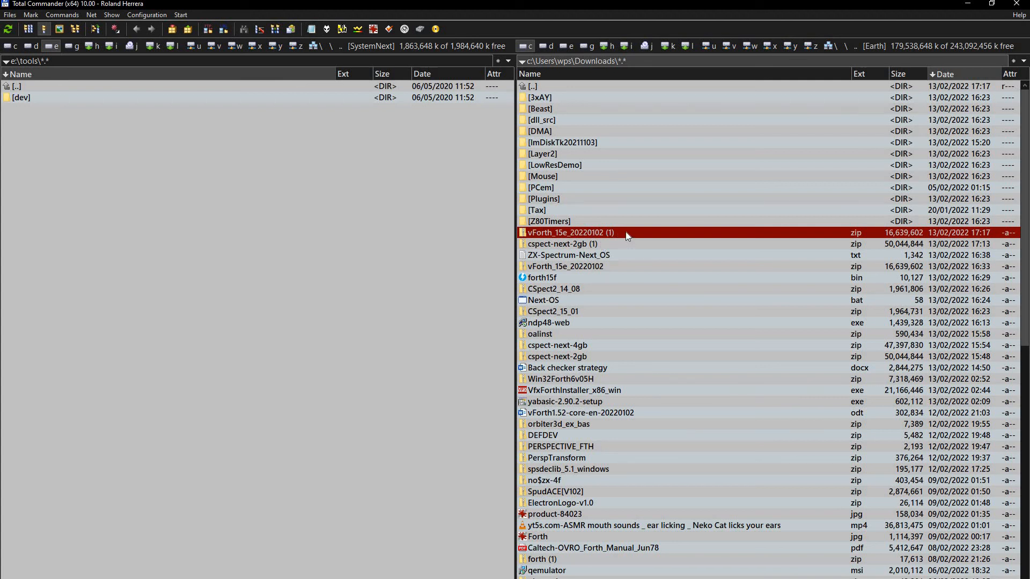
{"action": "key", "text": "Delete"}
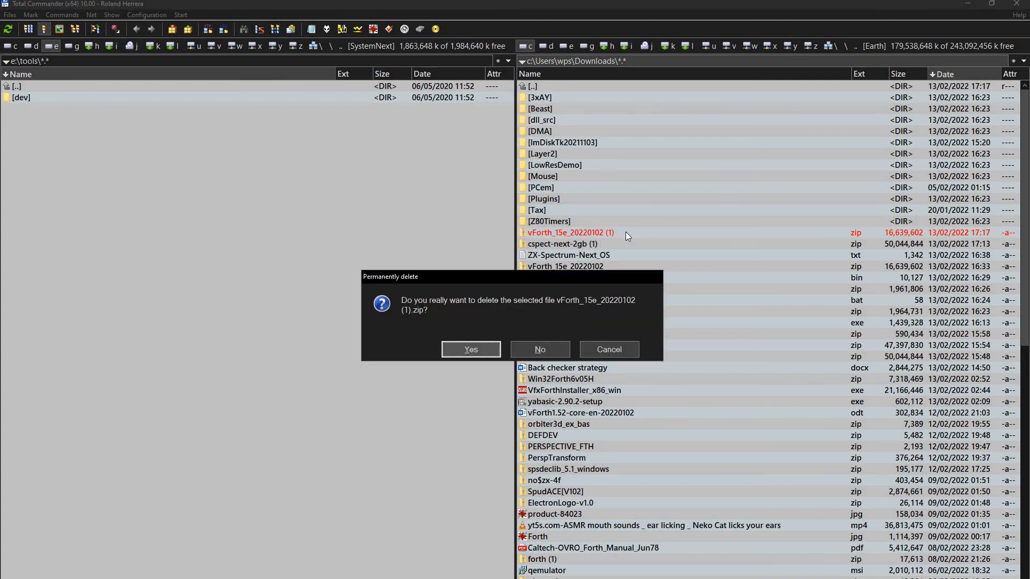
{"action": "key", "text": "Return"}
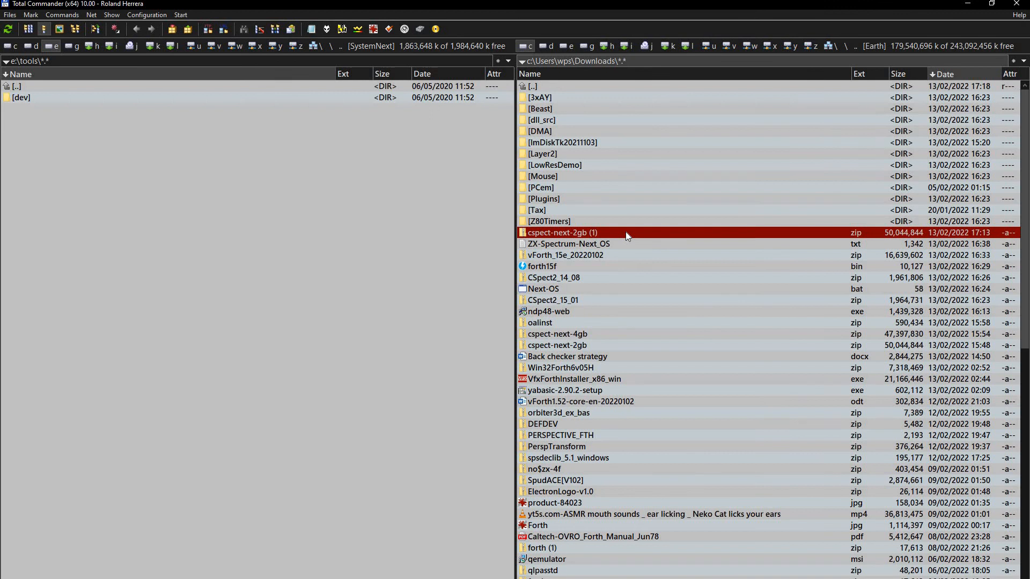
Step: Open the tools\vForth folder inside vForth_15e_20220102.zip in Downloads
{"action": "key", "text": "Down"}
{"action": "key", "text": "Down"}
{"action": "key", "text": "Return"}
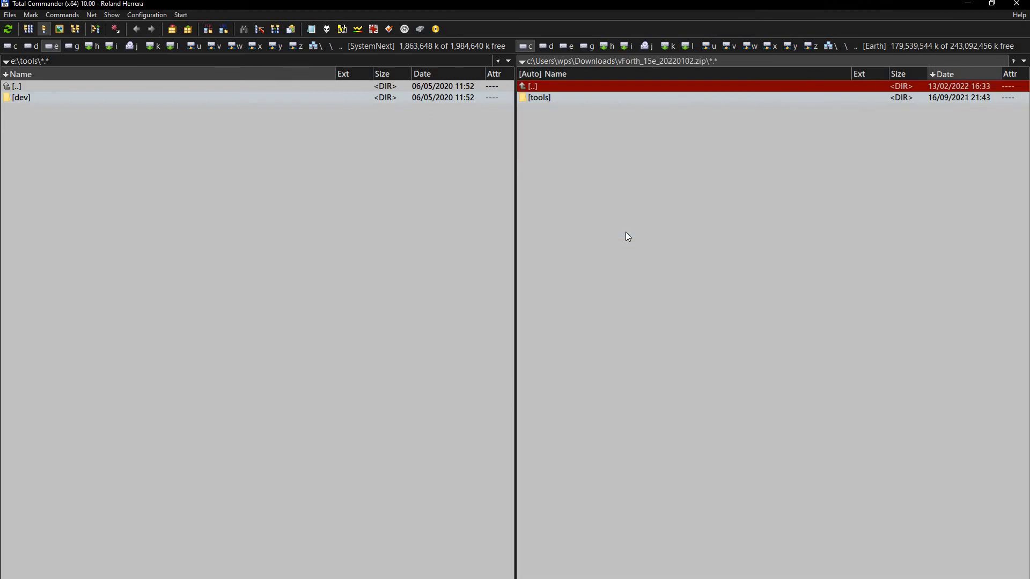
{"action": "key", "text": "Down"}
{"action": "key", "text": "Return"}
{"action": "key", "text": "Down"}
{"action": "key", "text": "Return"}
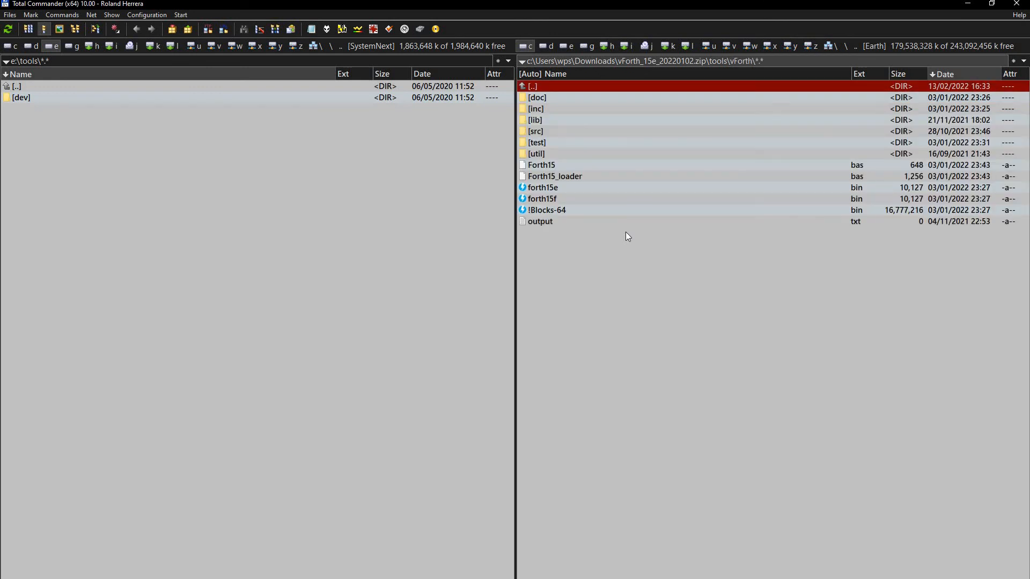
Step: Examine the folders and files in the archive's vForth folder down to Forth15_loader.bas
{"action": "key", "text": "Down"}
{"action": "key", "text": "Down"}
{"action": "key", "text": "Down"}
{"action": "key", "text": "Down"}
{"action": "key", "text": "Down"}
{"action": "key", "text": "Down"}
{"action": "key", "text": "Down"}
{"action": "key", "text": "Down"}
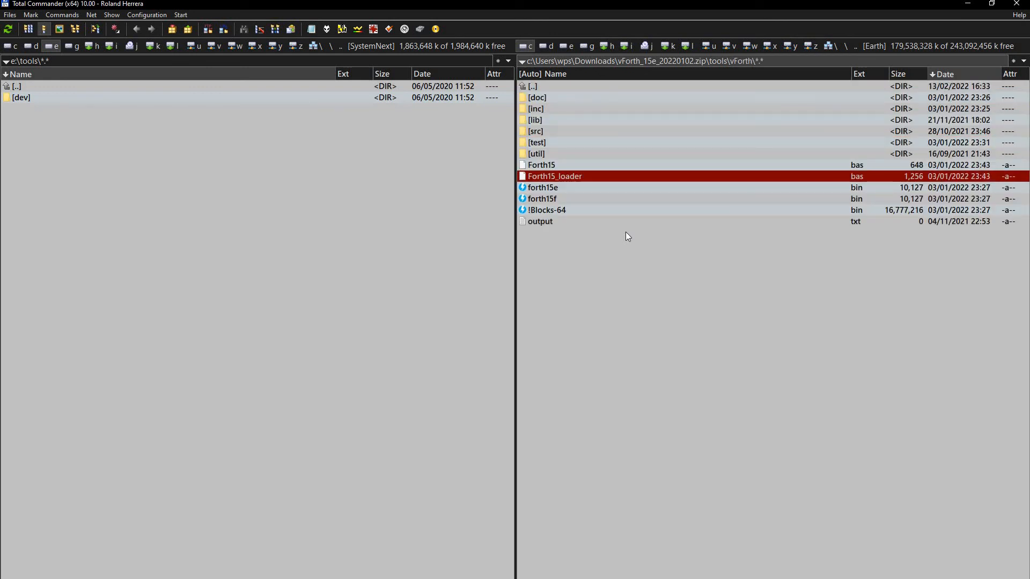
Step: Copy the vForth folder from the archive's tools folder into e:\tools, and leave the archive for the Downloads folder
{"action": "key", "text": "Up"}
{"action": "key", "text": "Home"}
{"action": "key", "text": "Return"}
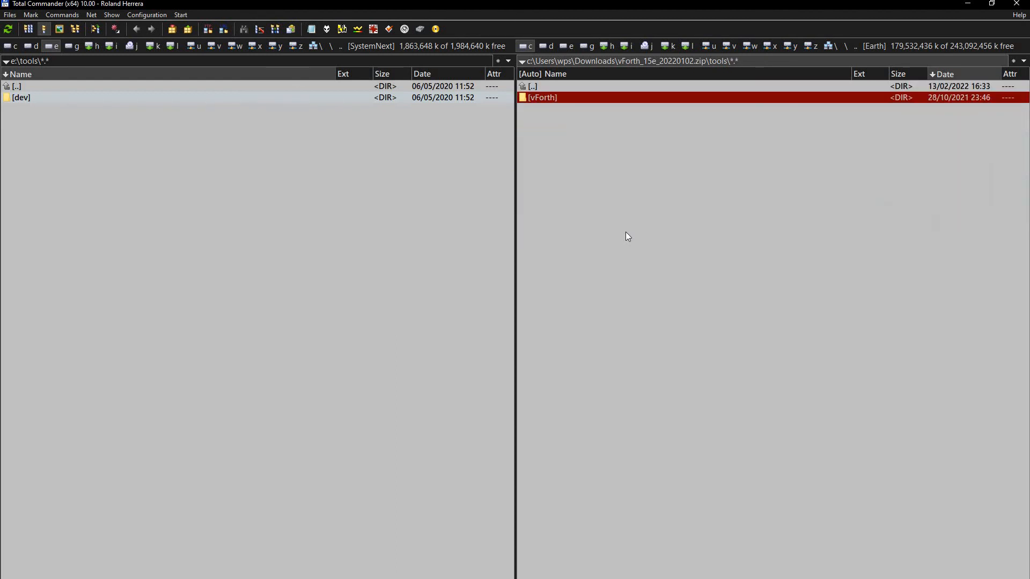
{"action": "double_click", "coordinate": [25, 86]}
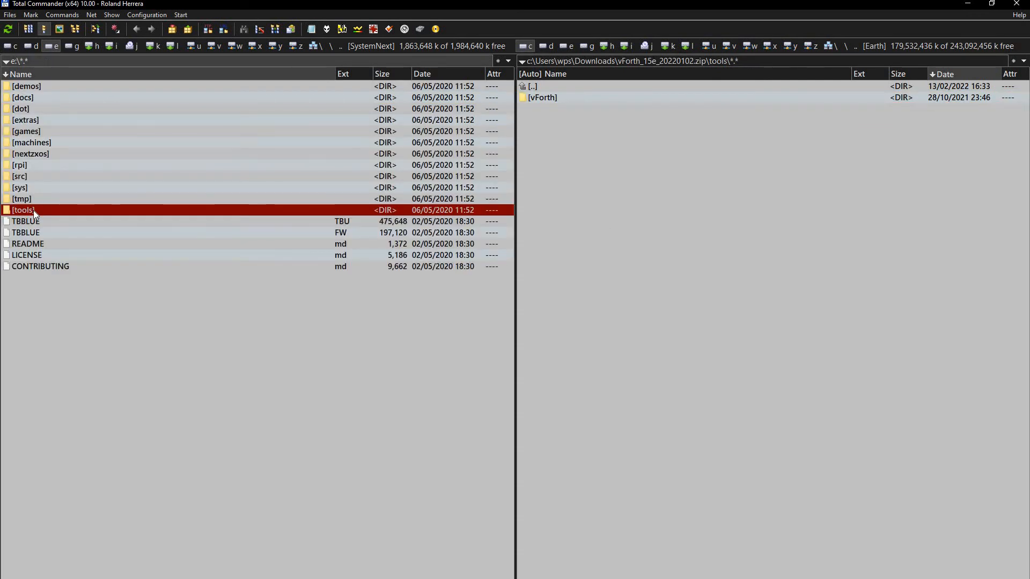
{"action": "key", "text": "Return"}
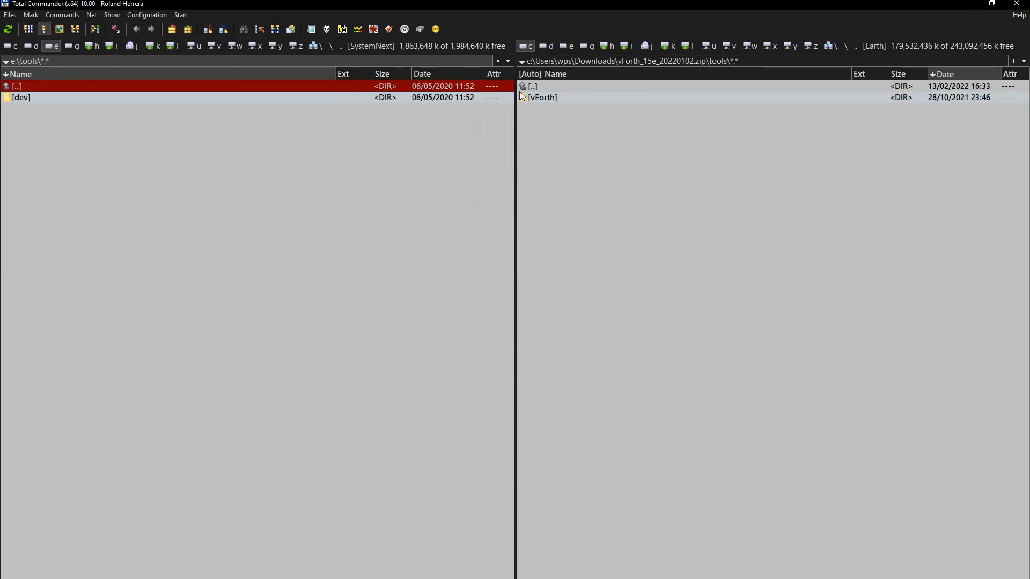
{"action": "left_click", "coordinate": [538, 98]}
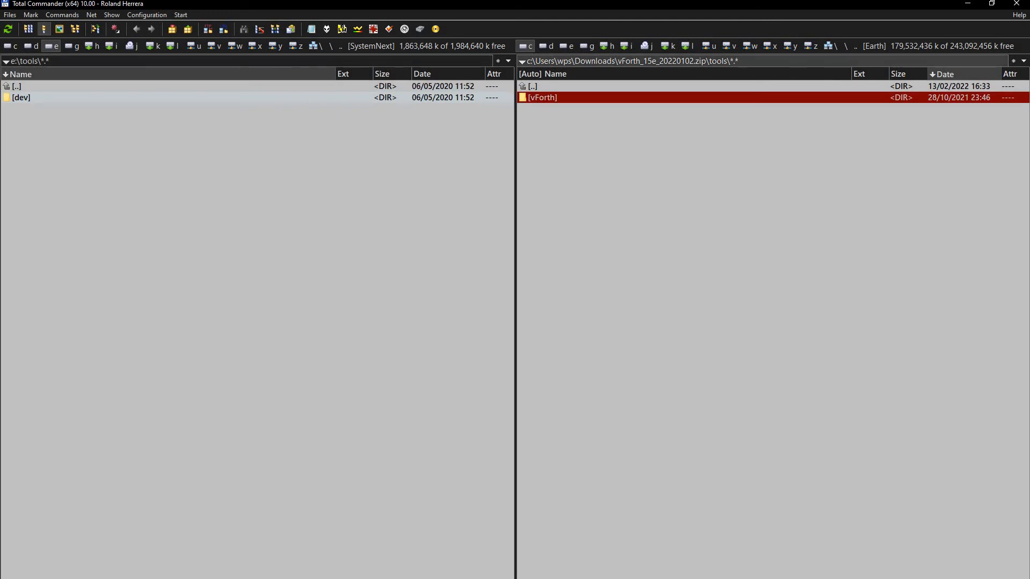
{"action": "key", "text": "F5"}
{"action": "left_click", "coordinate": [396, 354]}
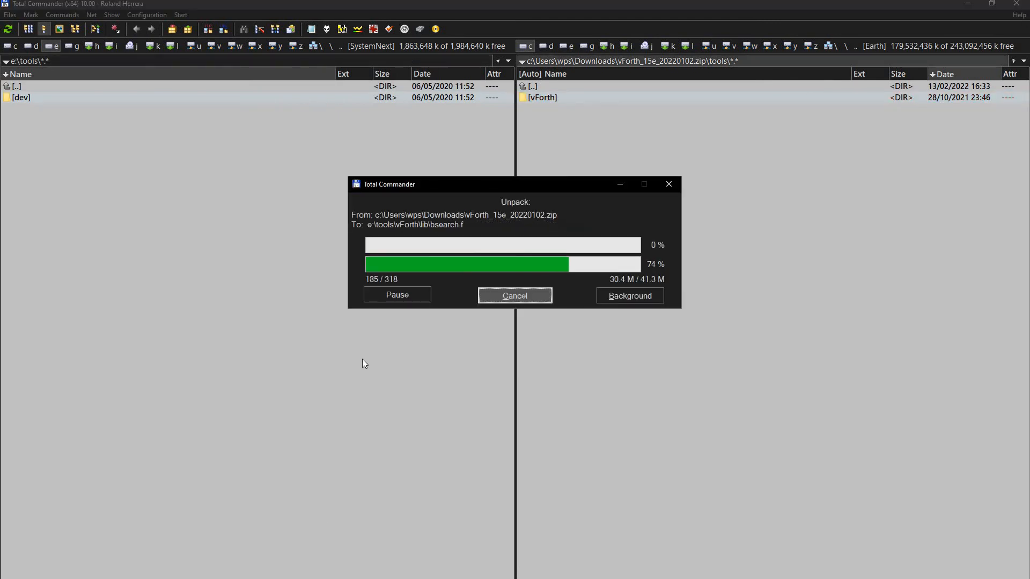
{"action": "double_click", "coordinate": [580, 85]}
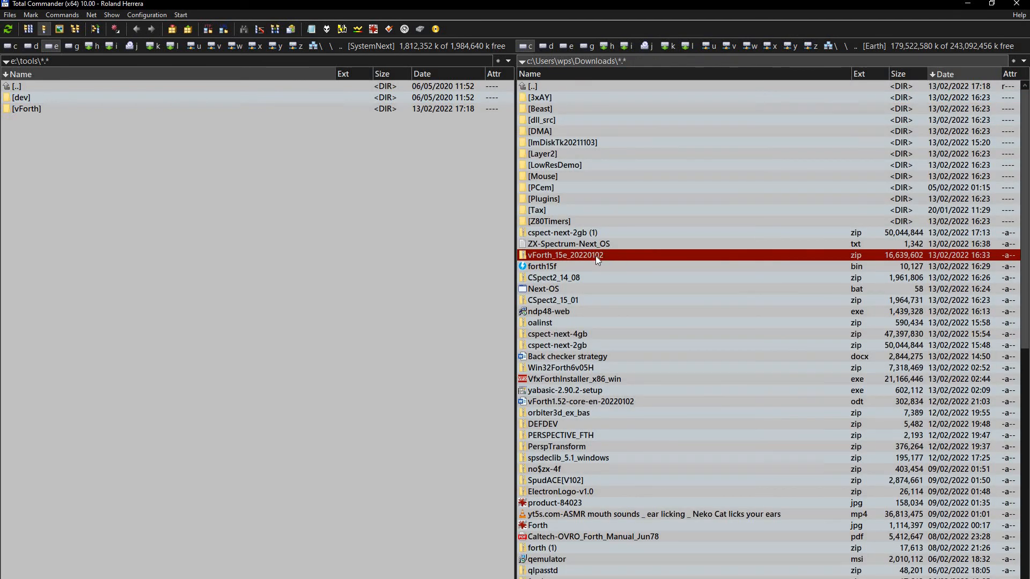
Step: Return to the root of drive e: and unmount it as an ImDisk virtual disk, allowing ImDisk-Dlg.exe to make changes
{"action": "double_click", "coordinate": [65, 85]}
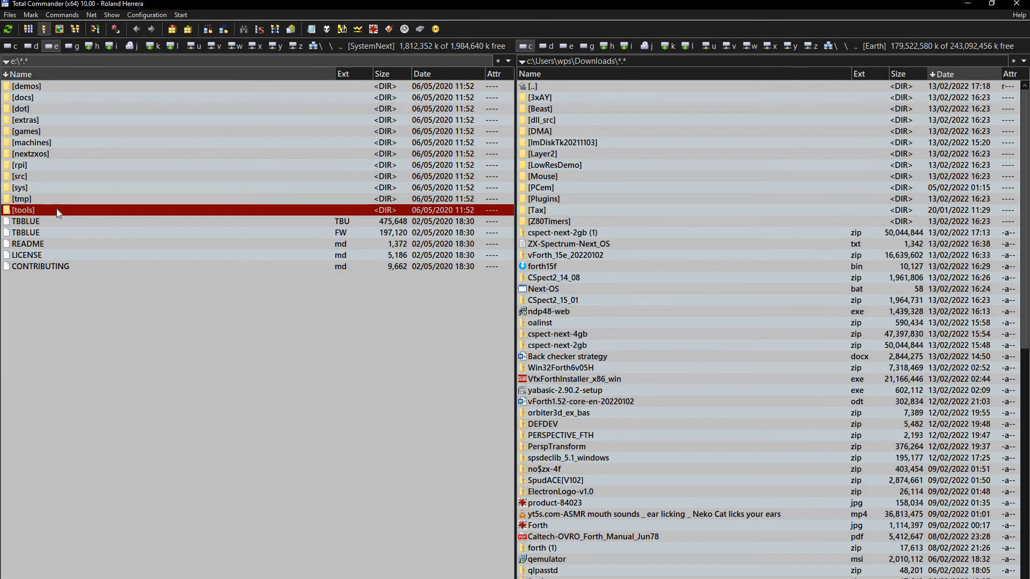
{"action": "right_click", "coordinate": [53, 46]}
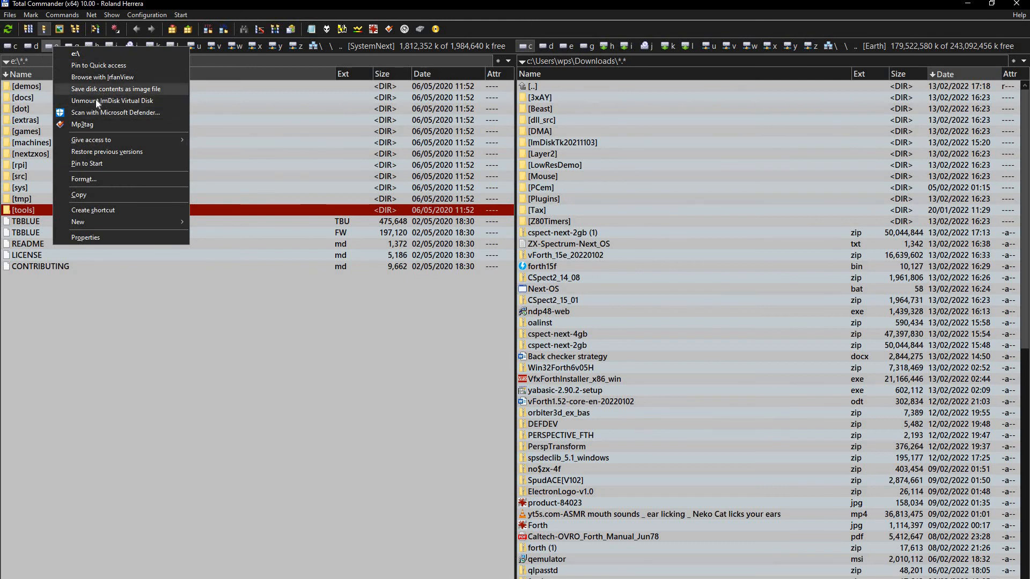
{"action": "left_click", "coordinate": [123, 103]}
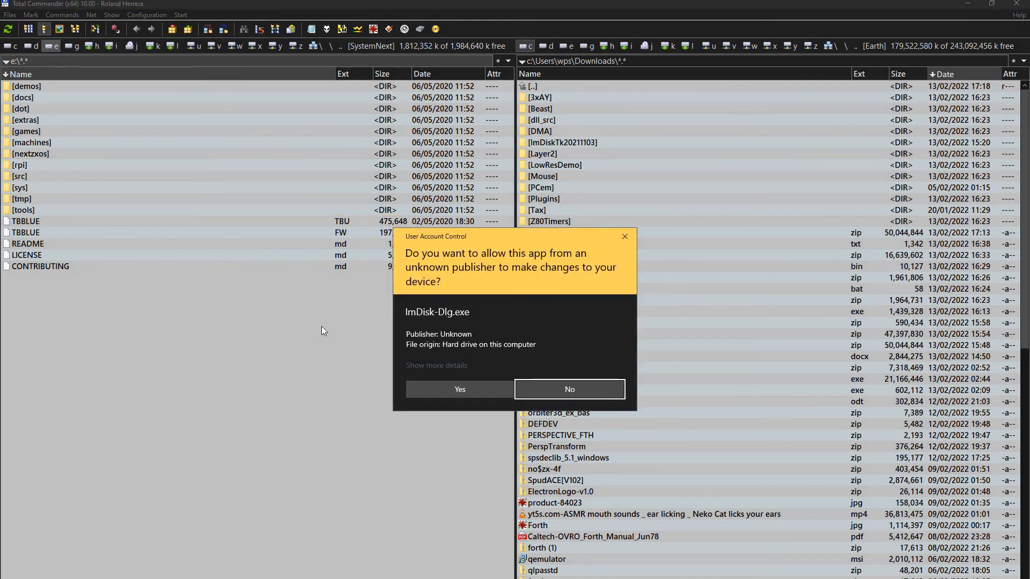
{"action": "left_click", "coordinate": [445, 391]}
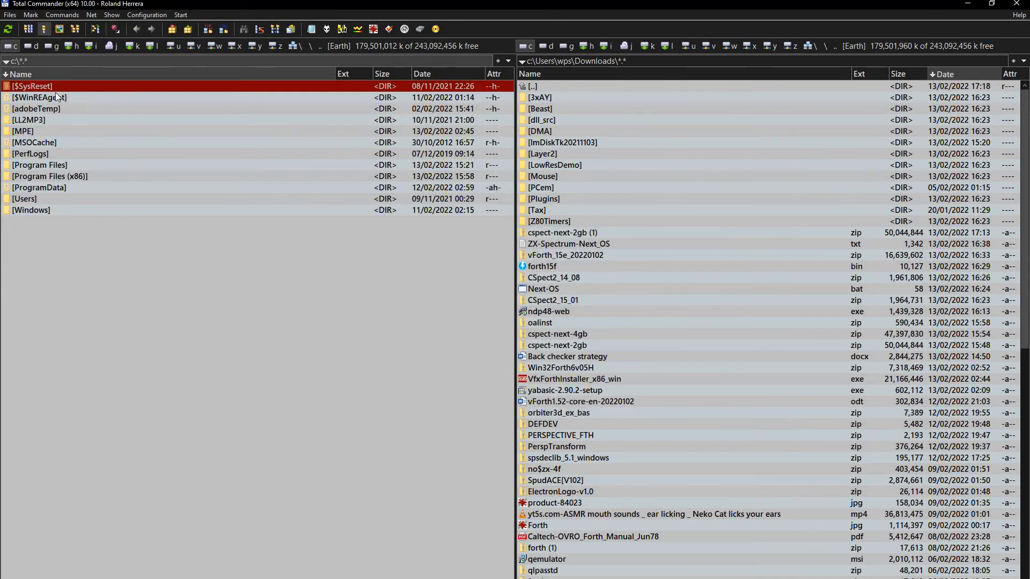
Step: Open the g:\CSPECT folder and view the launch command in Next-OS.bat
{"action": "left_click", "coordinate": [73, 151]}
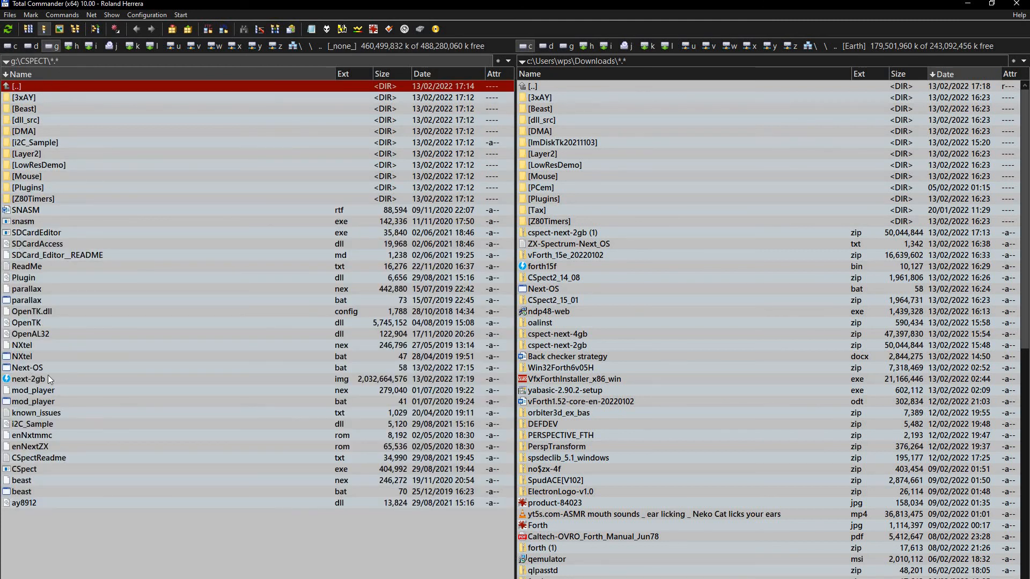
{"action": "left_click", "coordinate": [34, 379]}
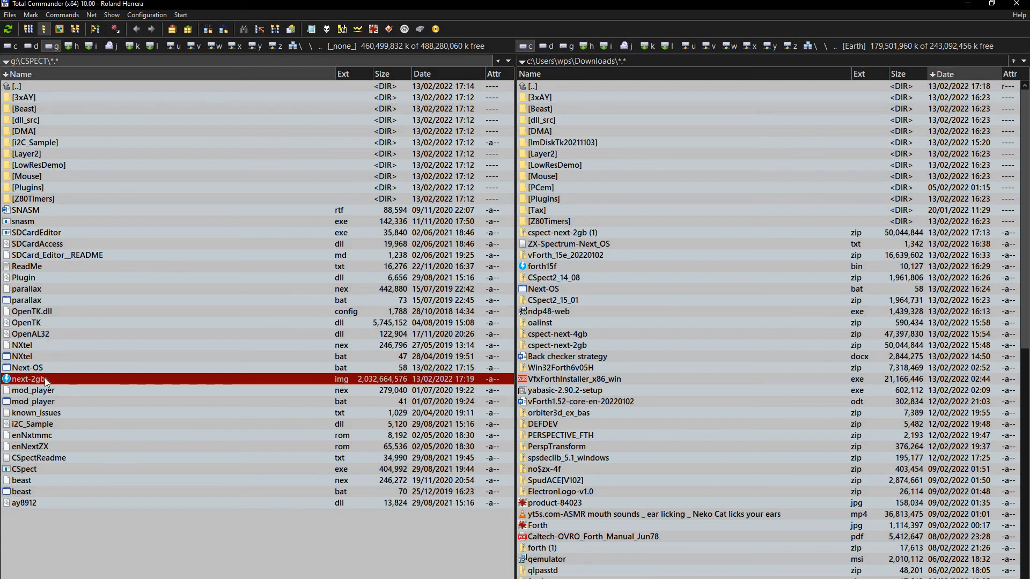
{"action": "left_click", "coordinate": [47, 344]}
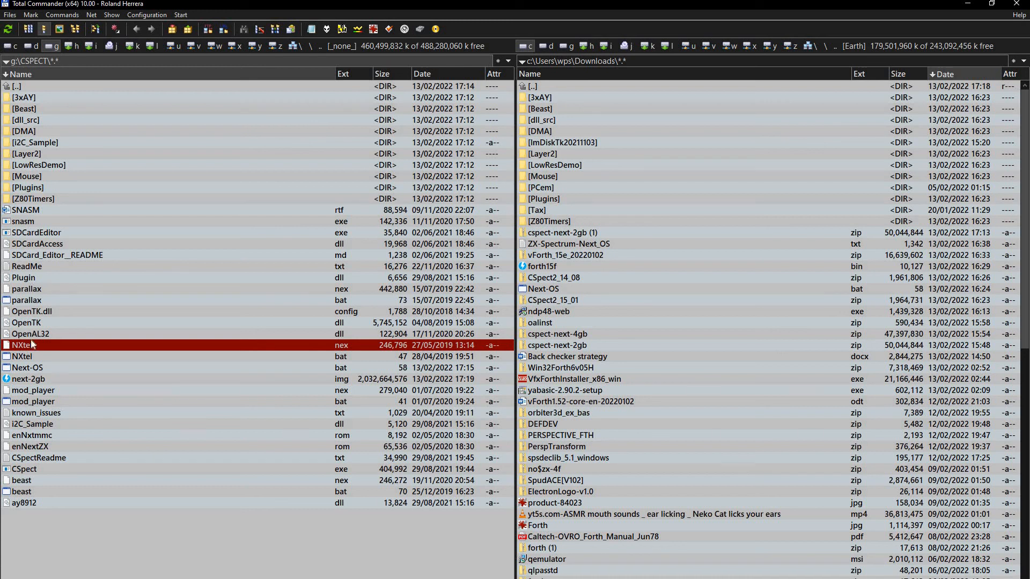
{"action": "left_click", "coordinate": [36, 369]}
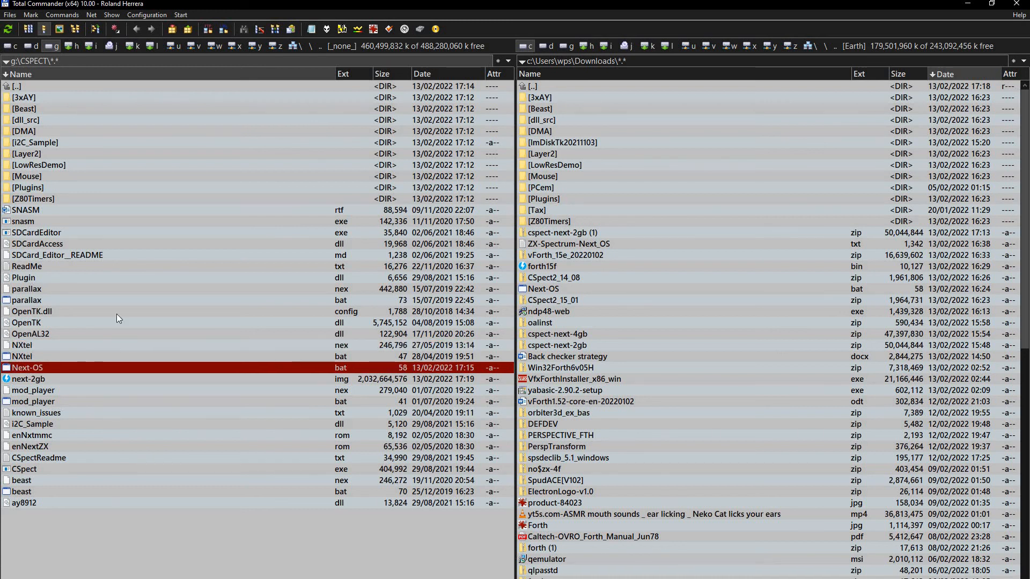
{"action": "key", "text": "F3"}
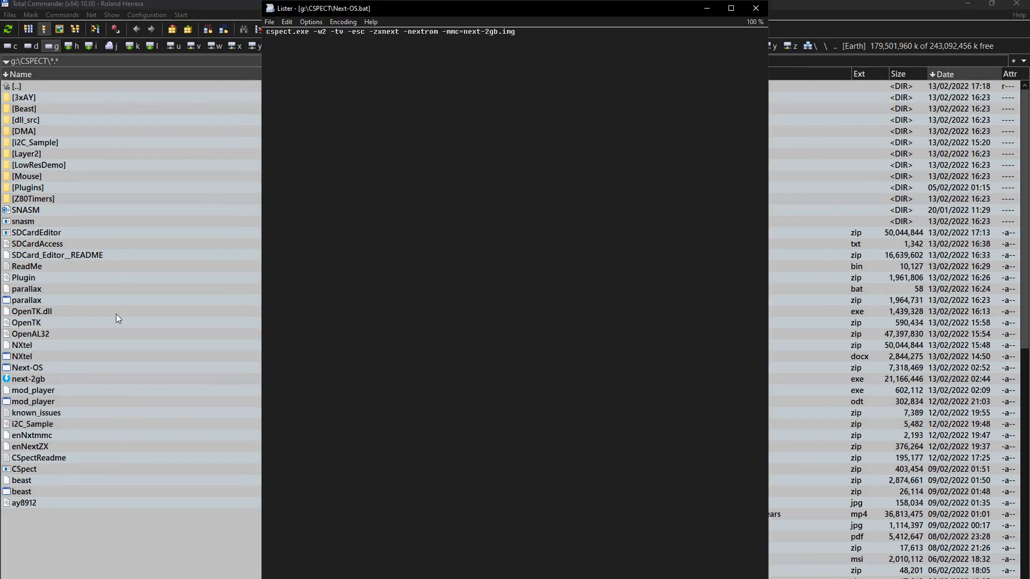
{"action": "key", "text": "Escape"}
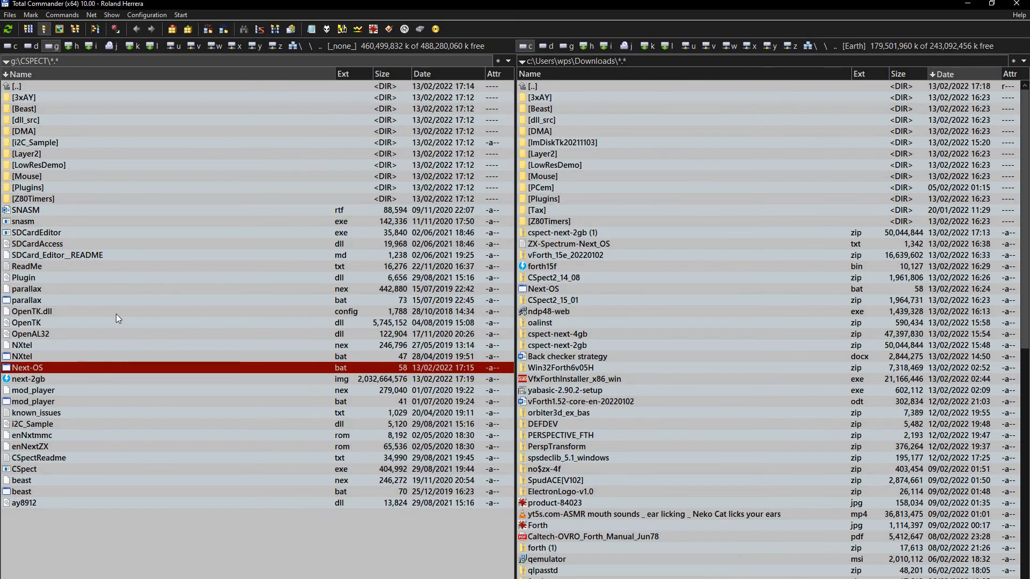
Step: Launch Next-OS.bat, and move and enlarge the CSpect window so the NextZXOS welcome page is easy to read
{"action": "key", "text": "Return"}
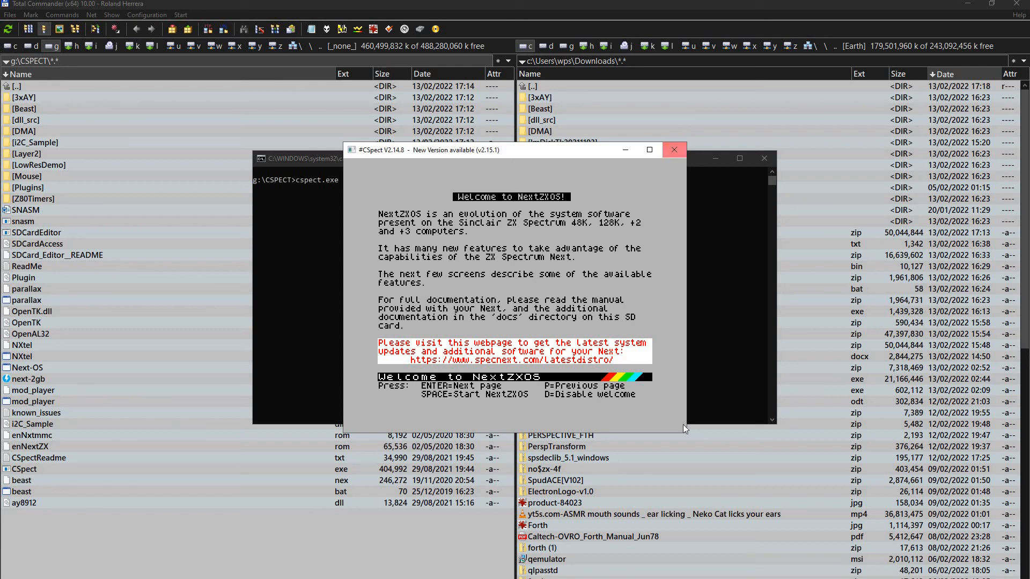
{"action": "left_click_drag", "start_coordinate": [687, 433], "coordinate": [853, 546]}
{"action": "left_click_drag", "start_coordinate": [603, 151], "coordinate": [307, 52]}
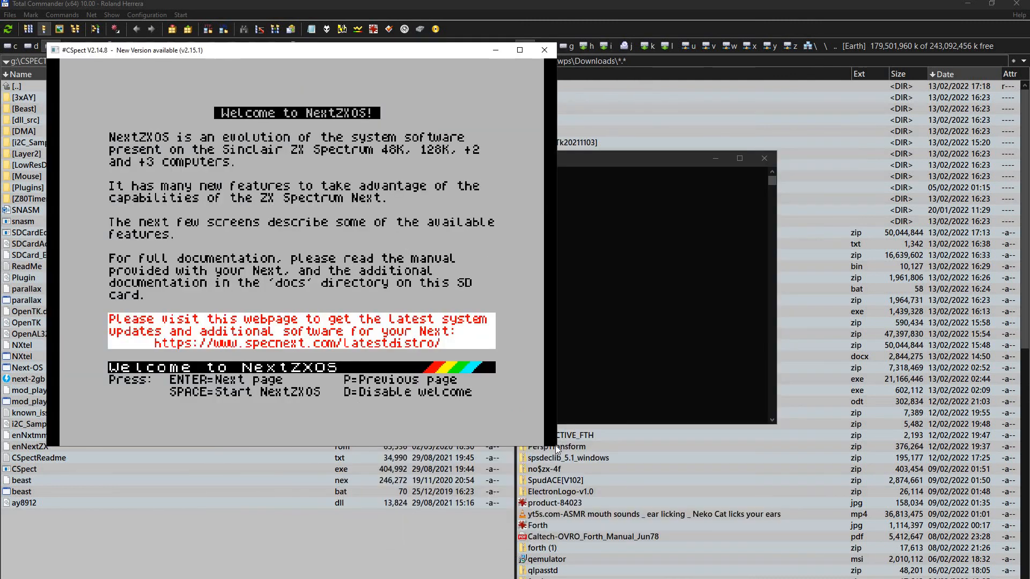
{"action": "left_click_drag", "start_coordinate": [556, 447], "coordinate": [750, 559]}
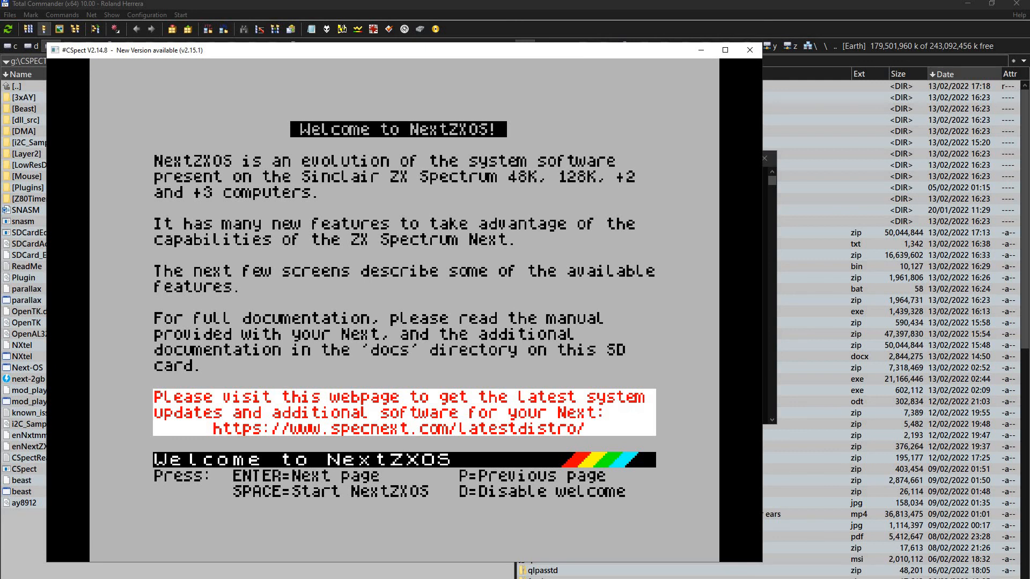
Step: Start NextZXOS from the welcome page and open the C:/TOOLS/vForth folder in its Browser
{"action": "key", "text": "space"}
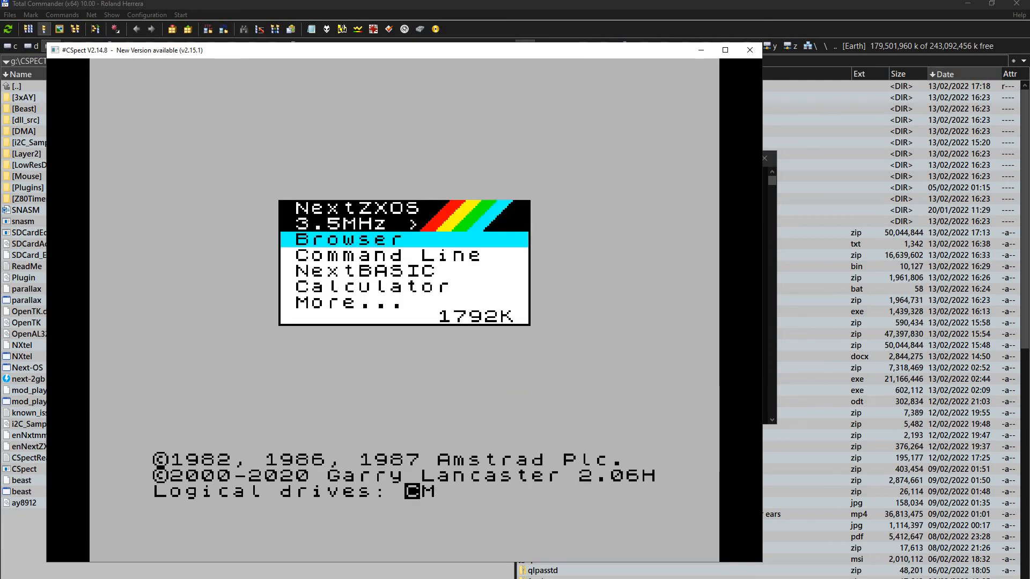
{"action": "key", "text": "Return"}
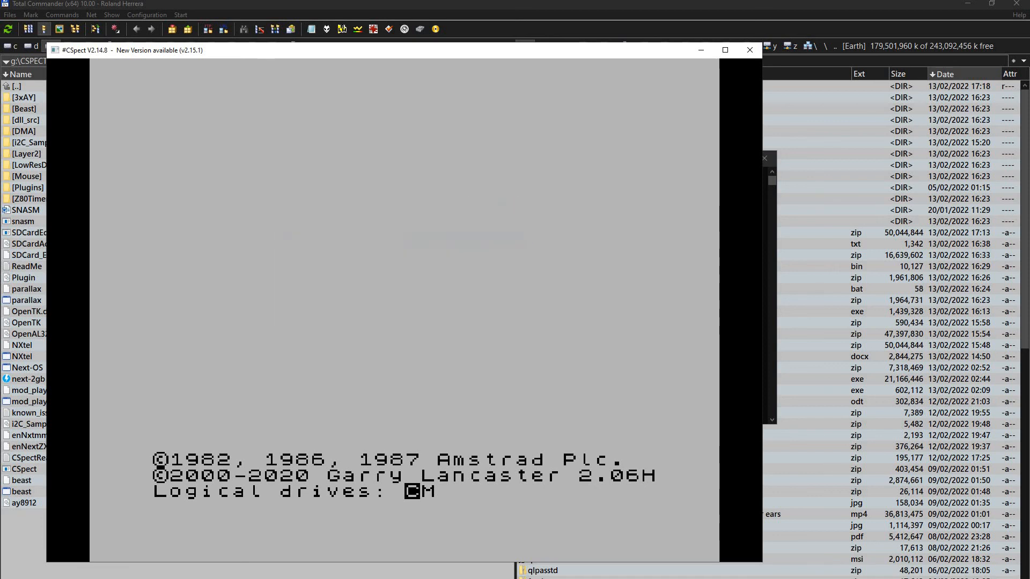
{"action": "key", "text": "Down"}
{"action": "key", "text": "Down"}
{"action": "key", "text": "Down"}
{"action": "key", "text": "Down"}
{"action": "key", "text": "Down"}
{"action": "key", "text": "Down"}
{"action": "key", "text": "Down"}
{"action": "key", "text": "Down"}
{"action": "key", "text": "Down"}
{"action": "key", "text": "Down"}
{"action": "key", "text": "Down"}
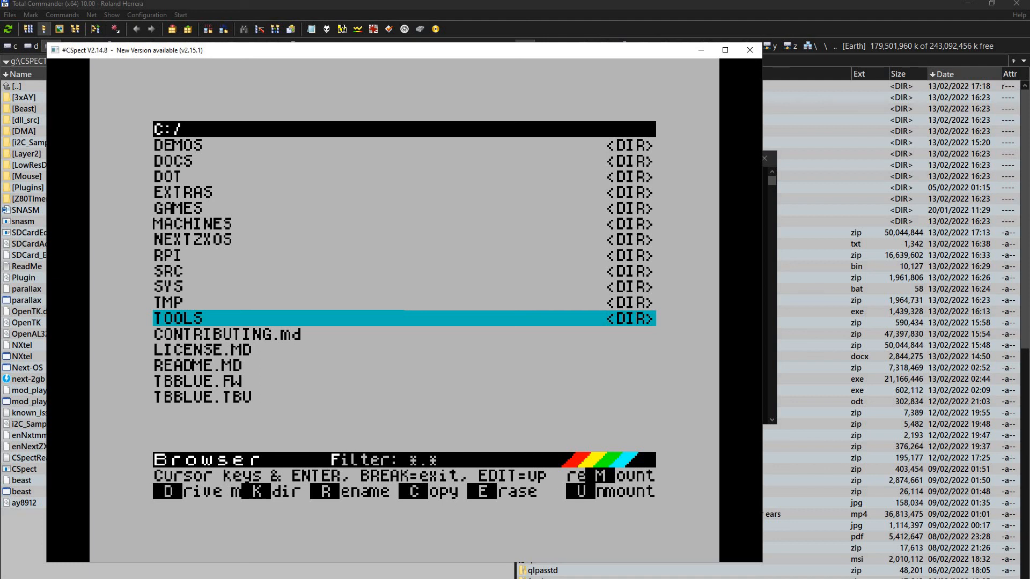
{"action": "key", "text": "Return"}
{"action": "key", "text": "Down"}
{"action": "key", "text": "Down"}
{"action": "key", "text": "Down"}
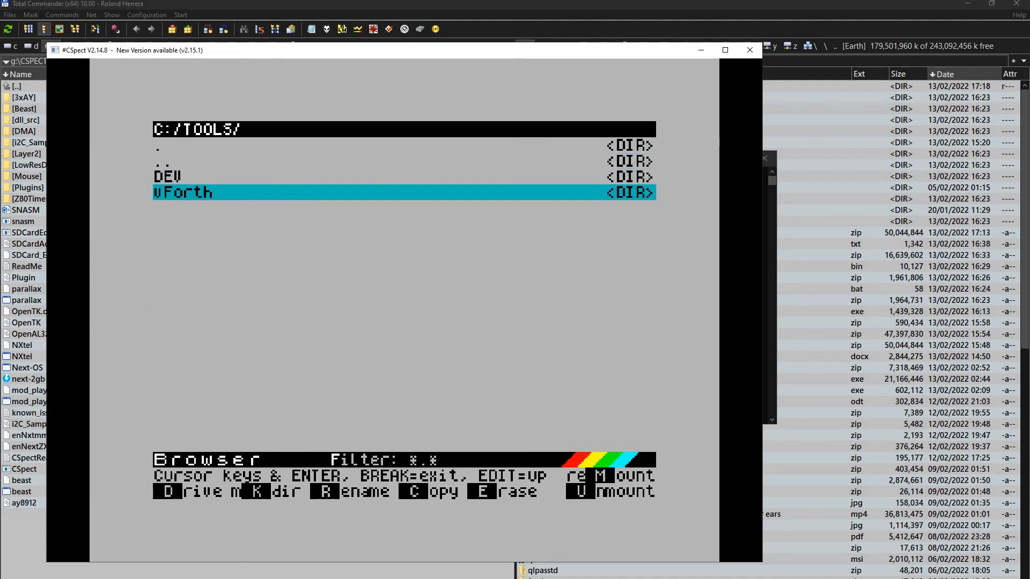
{"action": "key", "text": "Return"}
Step: Run Forth15_loader.bas and answer y to load Scr# 11
{"action": "key", "text": "Down"}
{"action": "key", "text": "Down"}
{"action": "key", "text": "Down"}
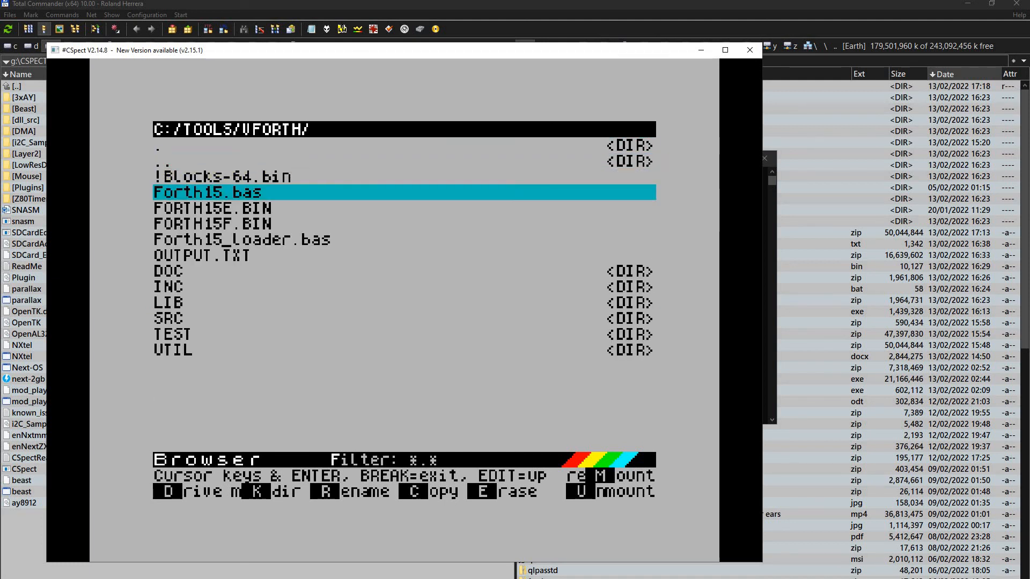
{"action": "key", "text": "Down"}
{"action": "key", "text": "Down"}
{"action": "key", "text": "Down"}
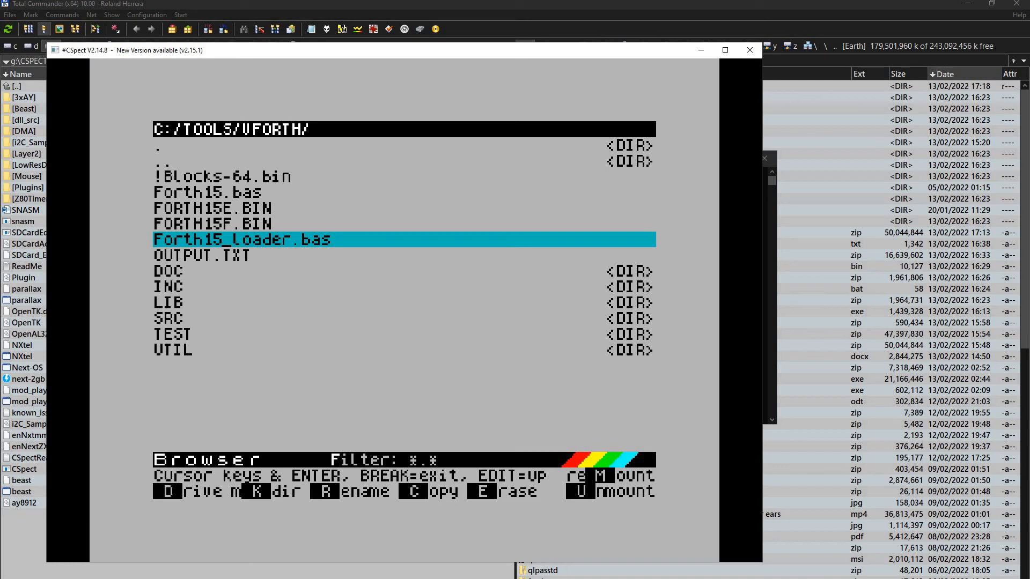
{"action": "key", "text": "Return"}
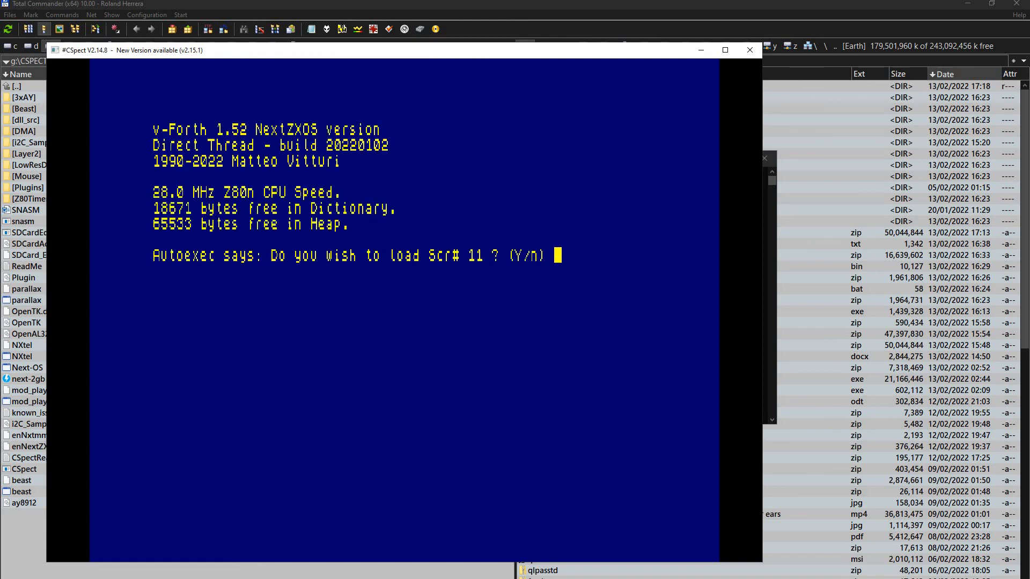
{"action": "type", "text": "y"}
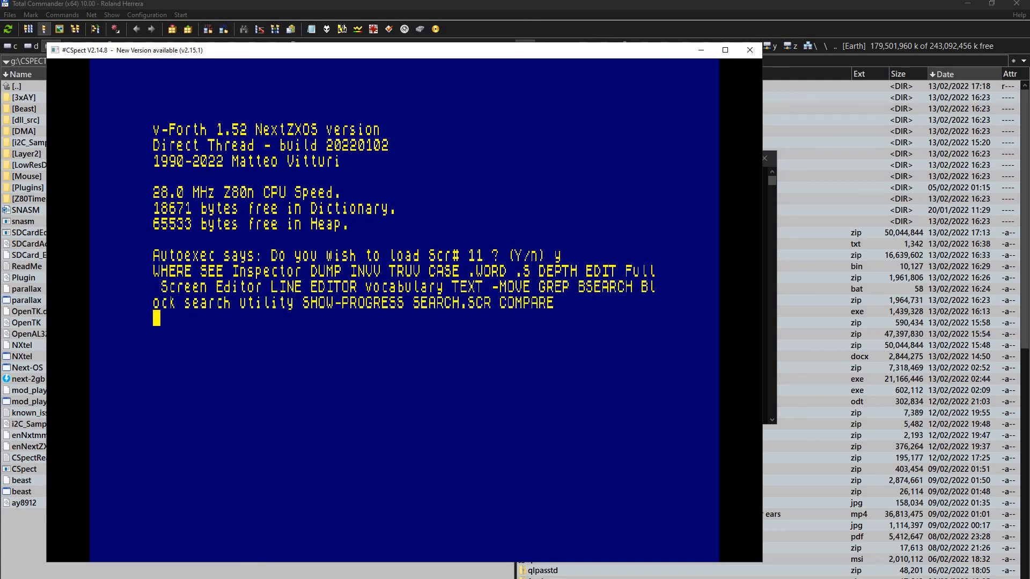
Step: List the Forth dictionary with words, and clear the screen with cls
{"action": "key", "text": "Return"}
{"action": "key", "text": "Return"}
{"action": "type", "text": "words"}
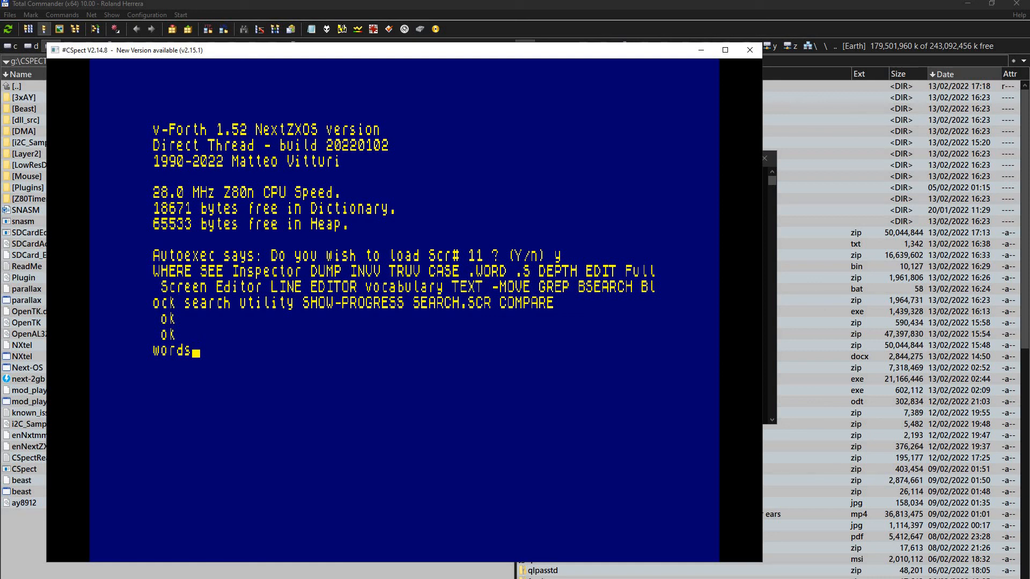
{"action": "key", "text": "Return"}
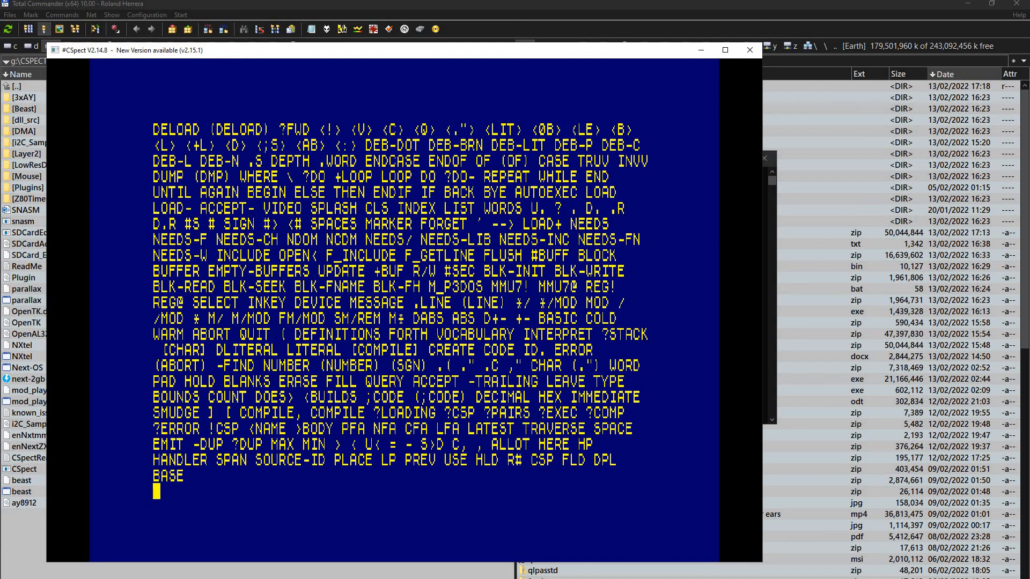
{"action": "type", "text": "cls"}
{"action": "key", "text": "Return"}
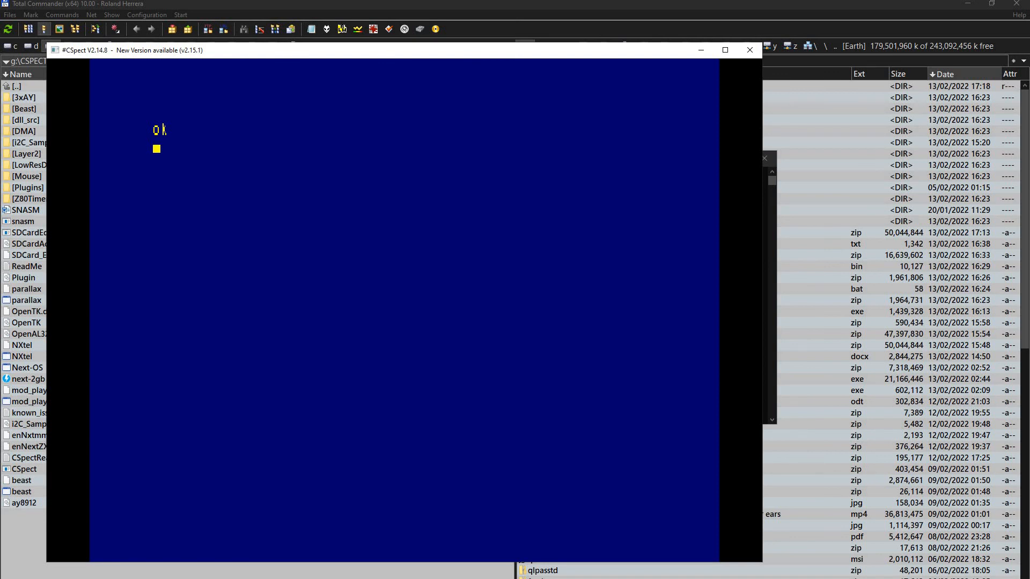
Step: Restart v-Forth with cold, and exit to Basic with bye
{"action": "type", "text": "cold"}
{"action": "key", "text": "Return"}
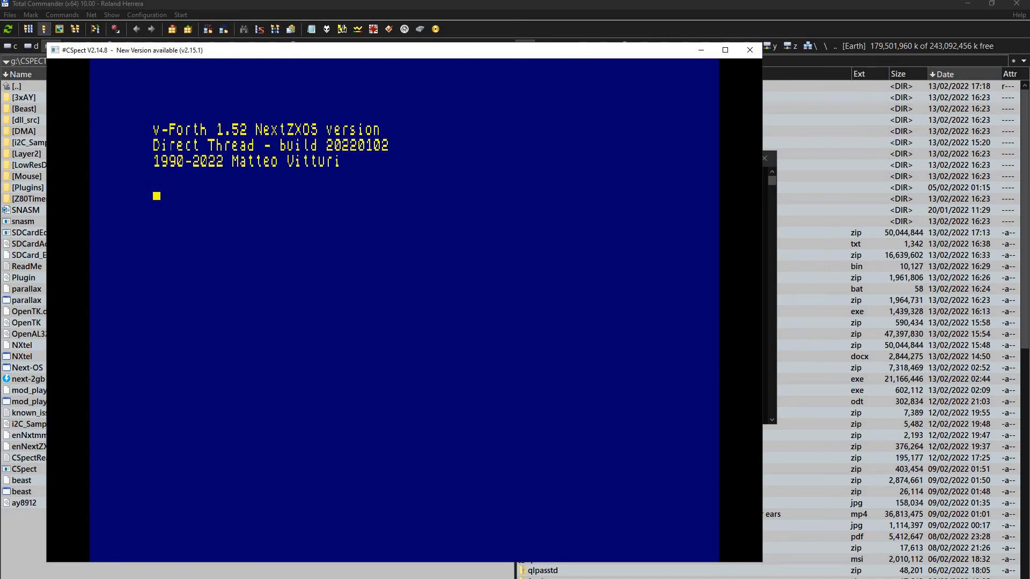
{"action": "key", "text": "Return"}
{"action": "type", "text": "bye"}
{"action": "key", "text": "Return"}
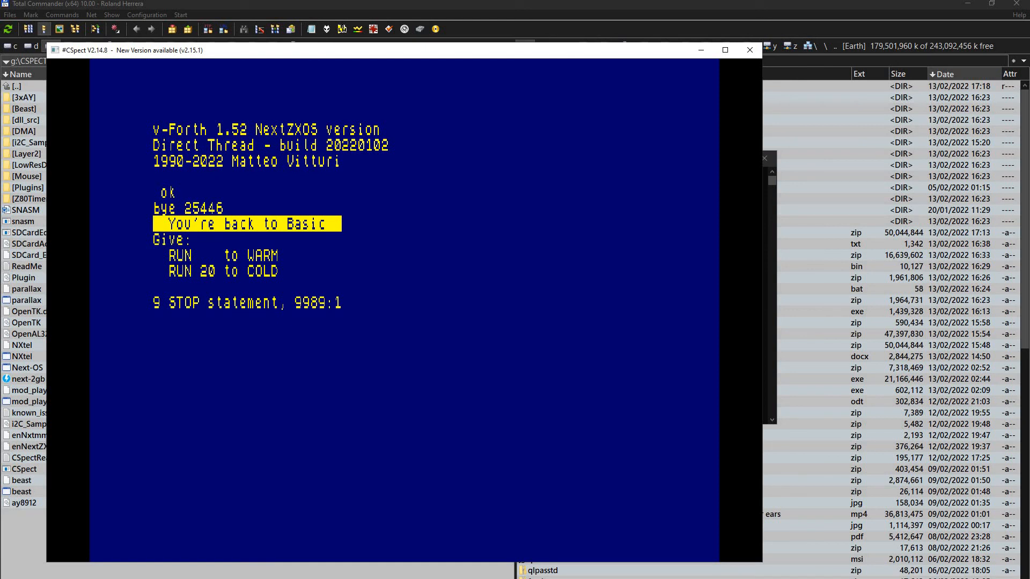